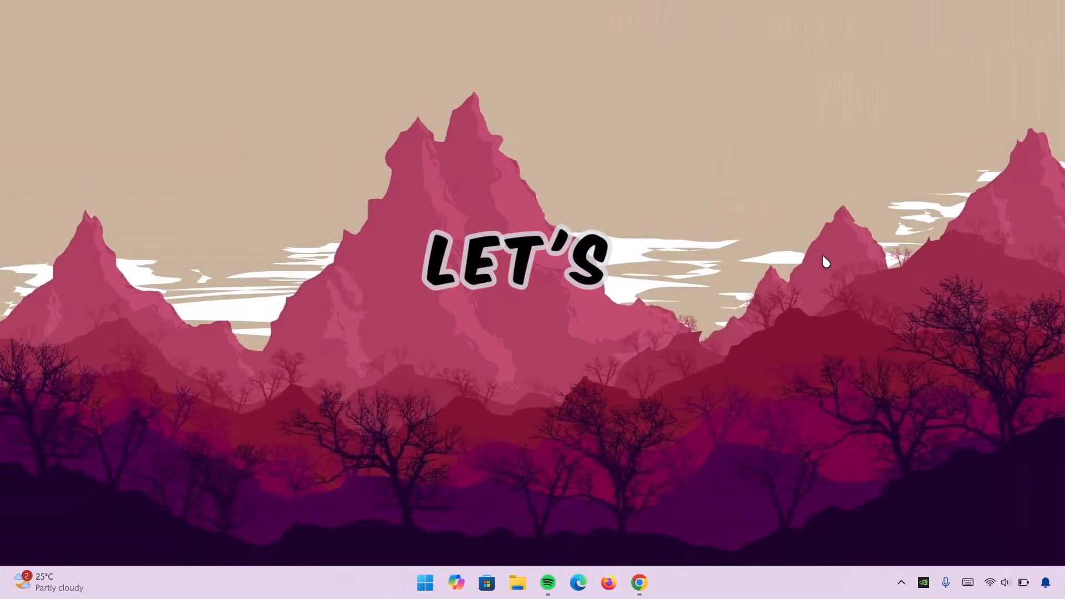
- In Chrome, download Seelen.UI_2.3.8_x64-setup.exe from the latest release of the eythaann/Seelen-UI GitHub repository
{"action": "left_click", "coordinate": [638, 581]}
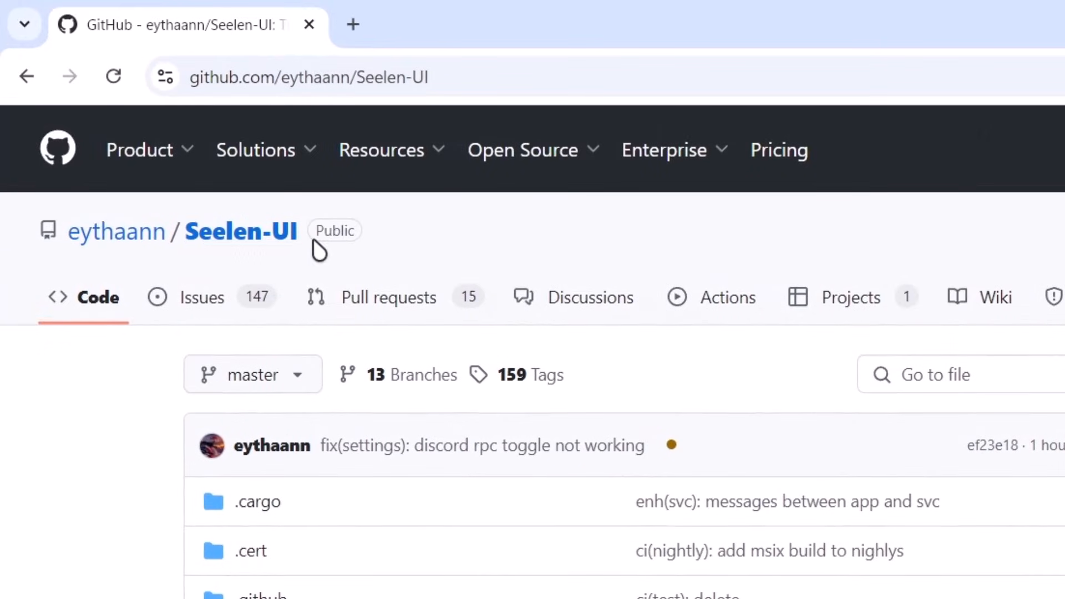
{"action": "mouse_move", "coordinate": [301, 168]}
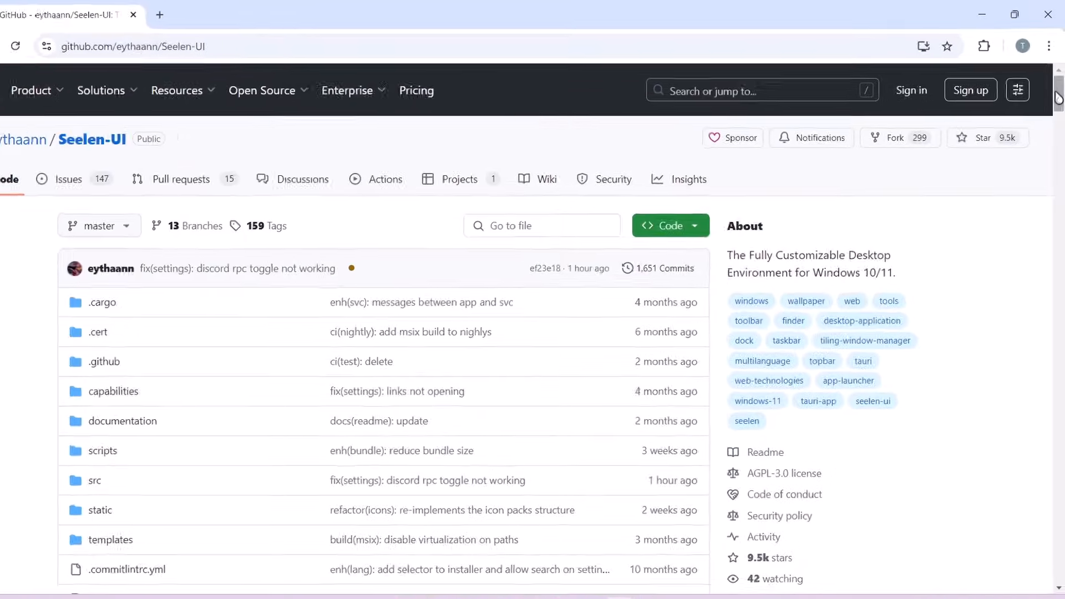
{"action": "left_click_drag", "start_coordinate": [1057, 93], "coordinate": [1057, 131]}
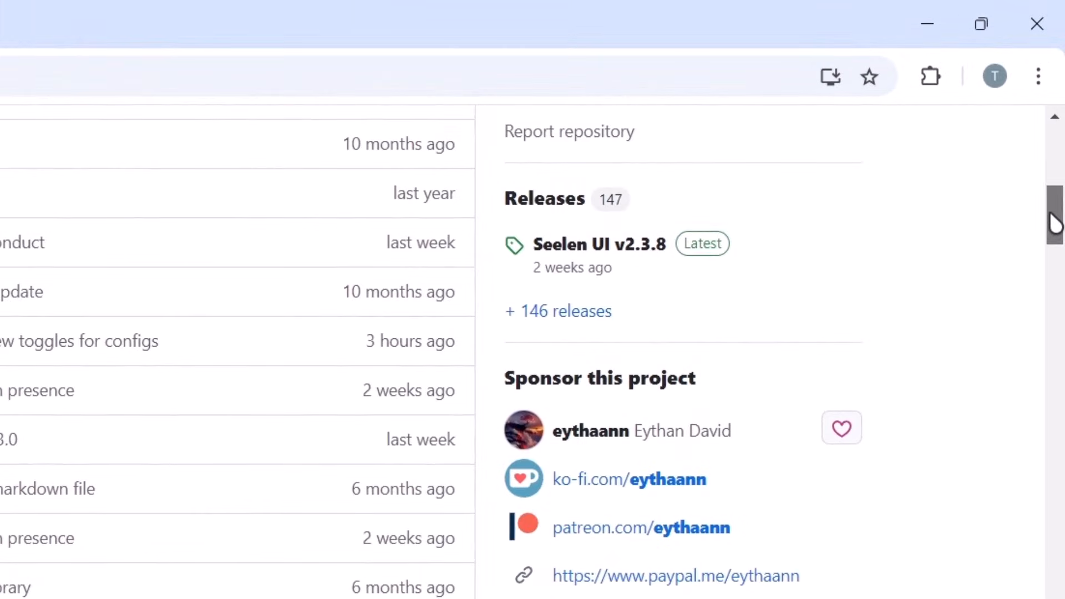
{"action": "left_click", "coordinate": [694, 249]}
{"action": "left_click_drag", "start_coordinate": [1058, 214], "coordinate": [1056, 457]}
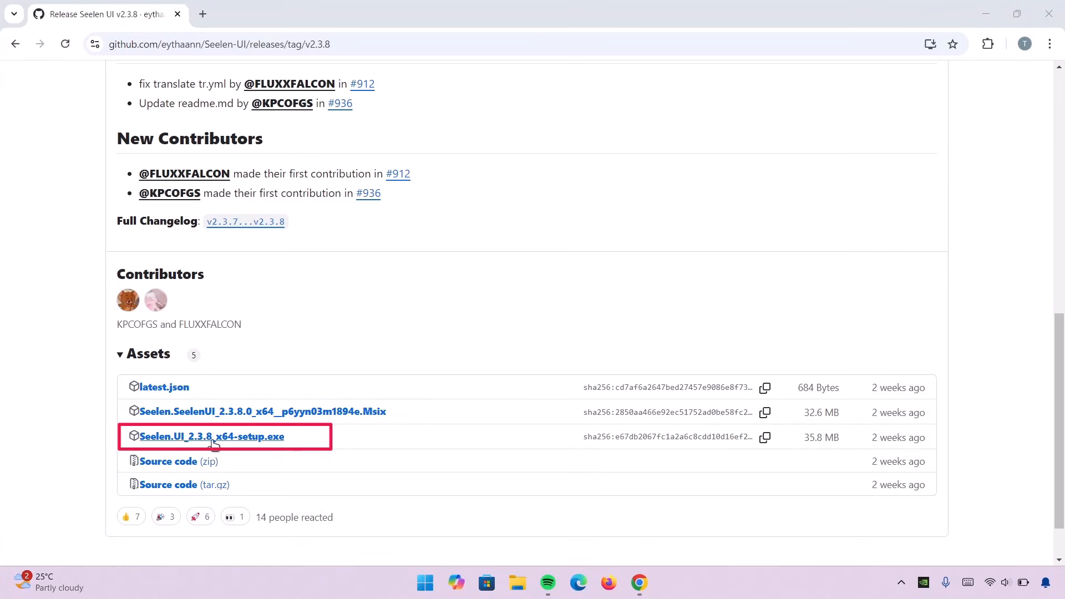
{"action": "left_click", "coordinate": [140, 438]}
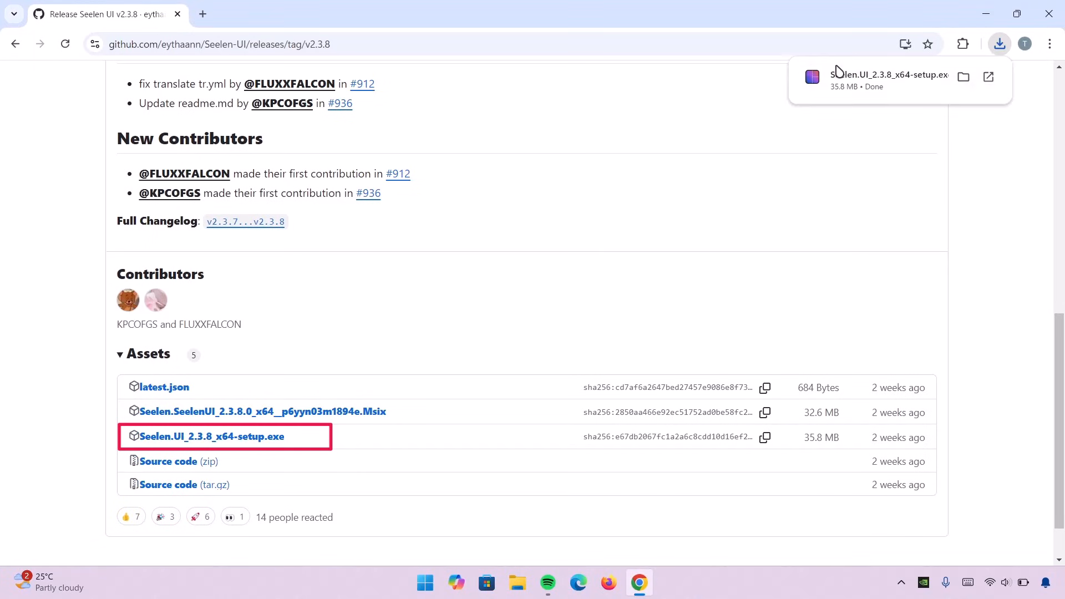
- Launch the downloaded Seelen UI installer and allow it to run despite the SmartScreen block
{"action": "left_click", "coordinate": [855, 88]}
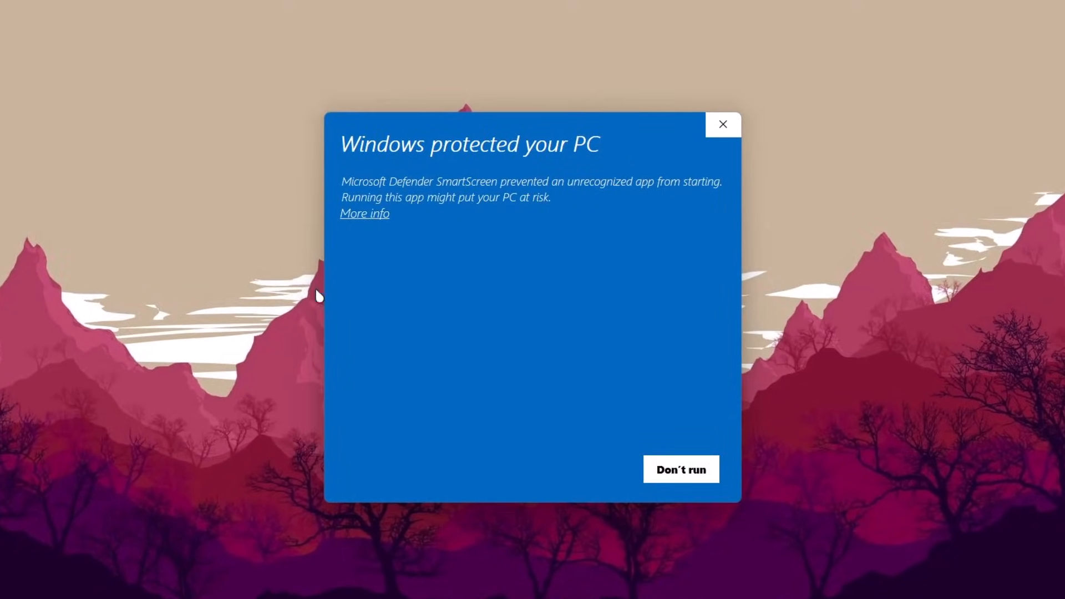
{"action": "left_click", "coordinate": [373, 221]}
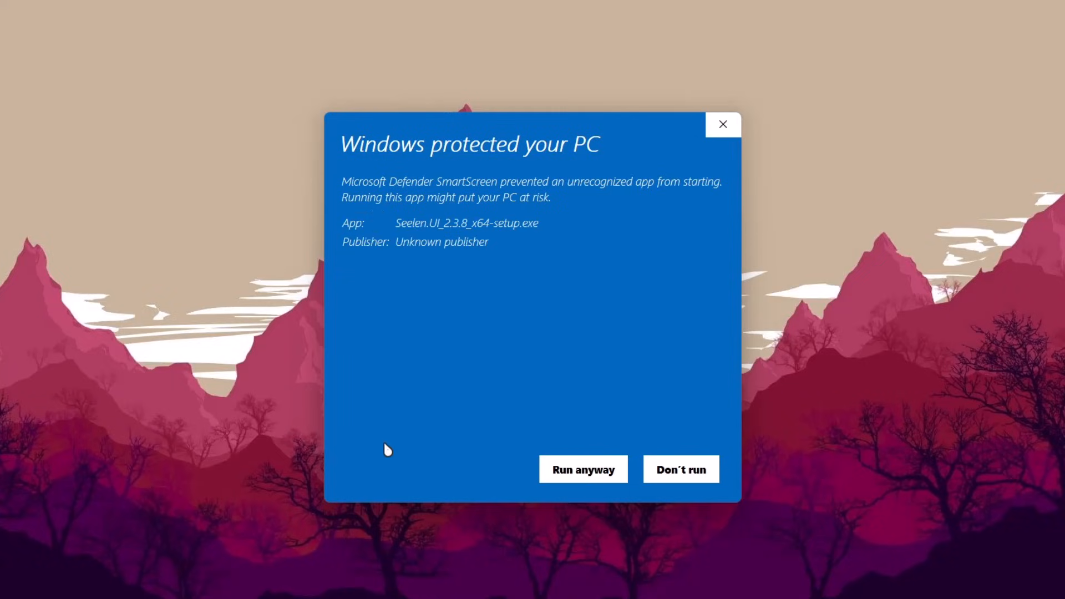
{"action": "left_click", "coordinate": [551, 469]}
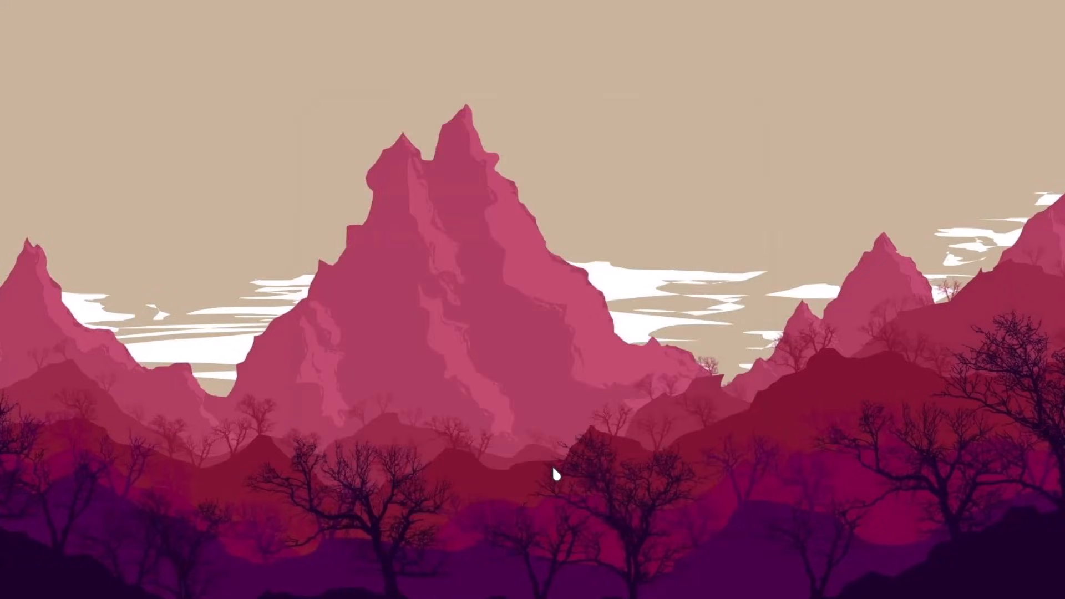
- Install Seelen UI in English, accepting the license and the Seelen Start Menu folder, and finish the setup
{"action": "left_click", "coordinate": [553, 362]}
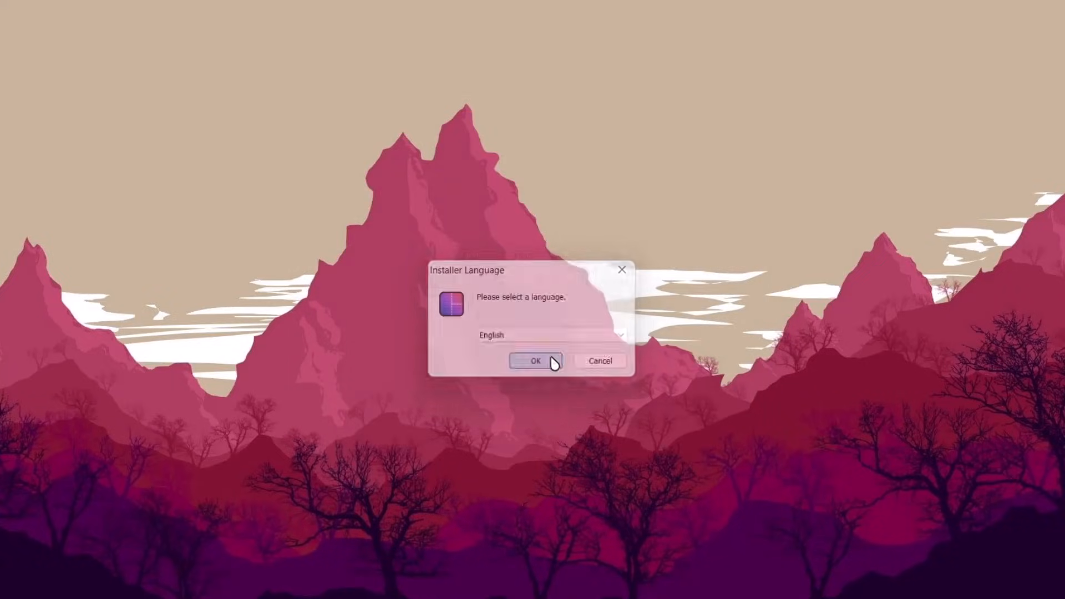
{"action": "left_click", "coordinate": [615, 455]}
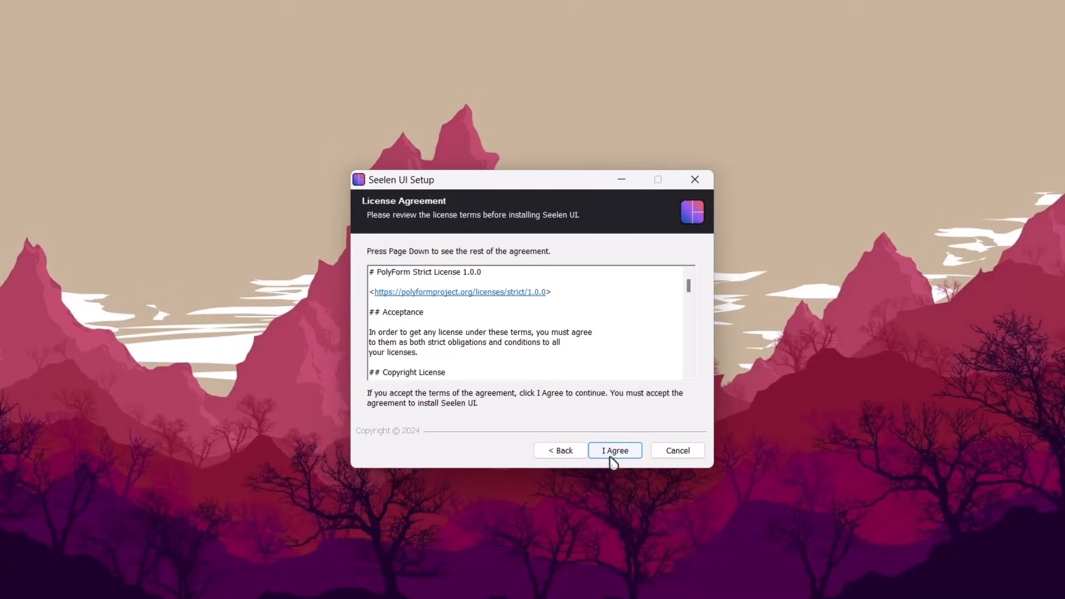
{"action": "left_click", "coordinate": [610, 453]}
{"action": "left_click", "coordinate": [614, 455]}
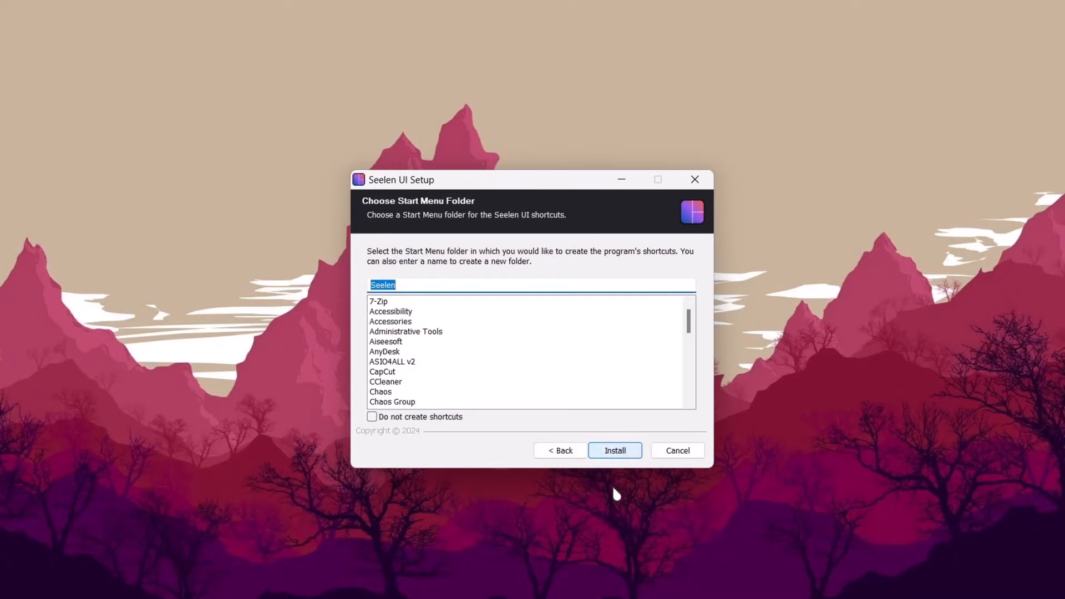
{"action": "left_click", "coordinate": [617, 450]}
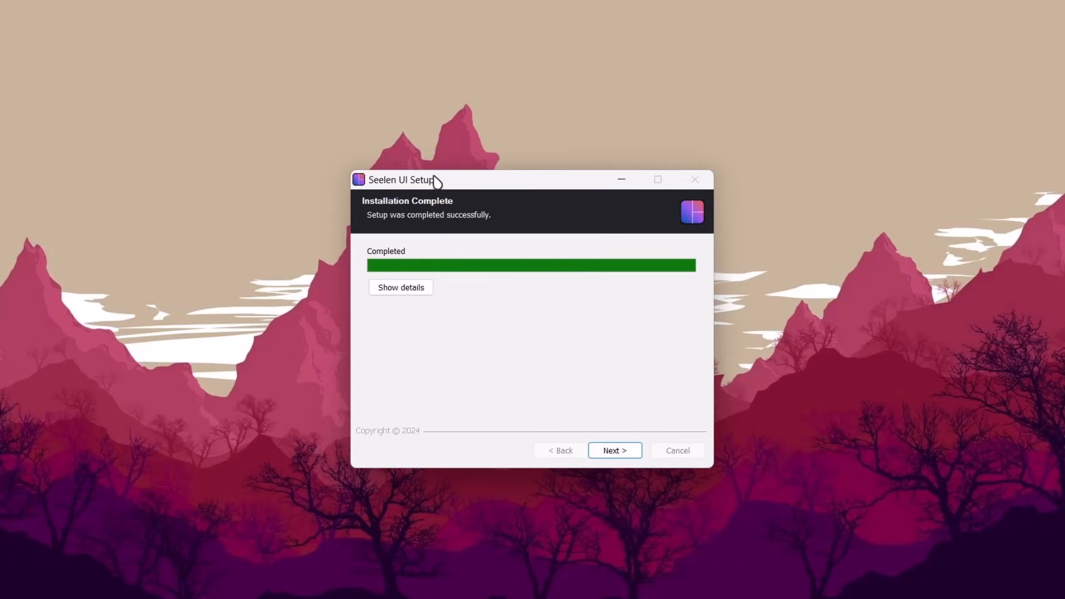
{"action": "left_click", "coordinate": [617, 451]}
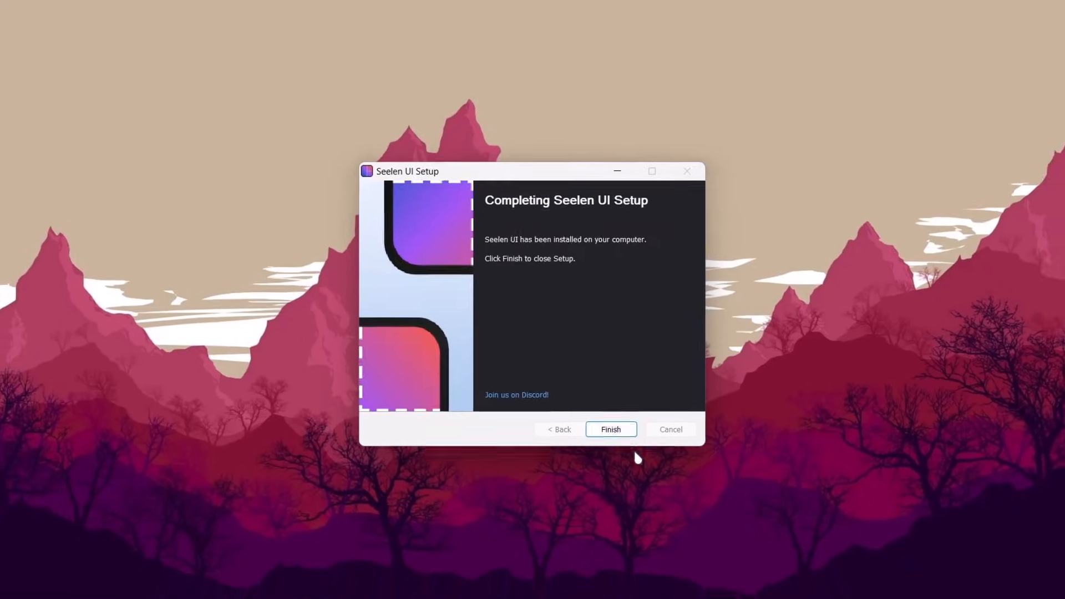
{"action": "left_click", "coordinate": [614, 428]}
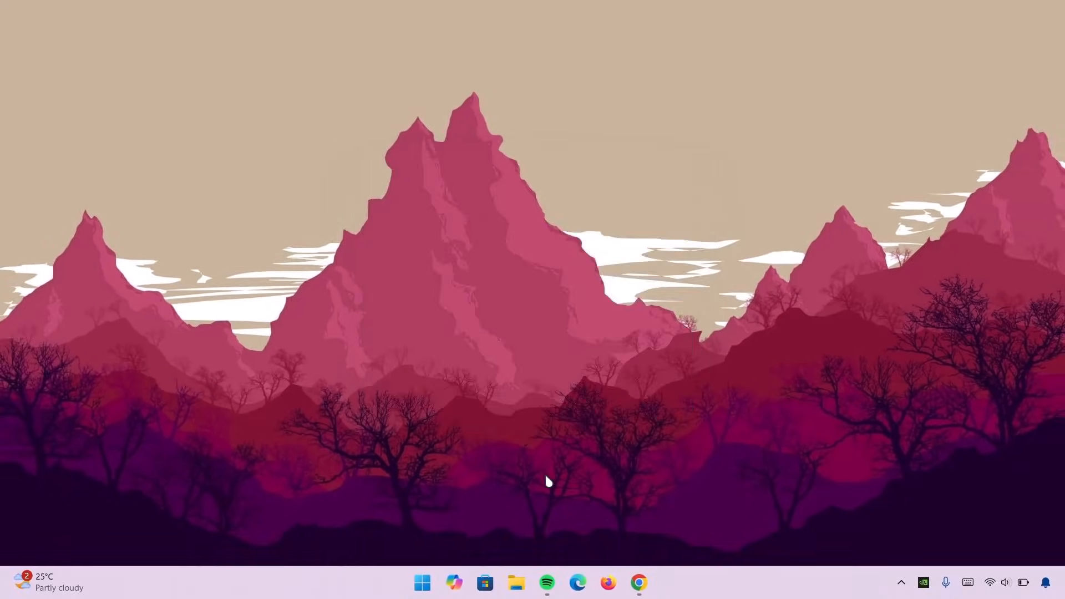
- Search Windows for "seel" and launch the Seelen UI app
{"action": "left_click", "coordinate": [422, 583]}
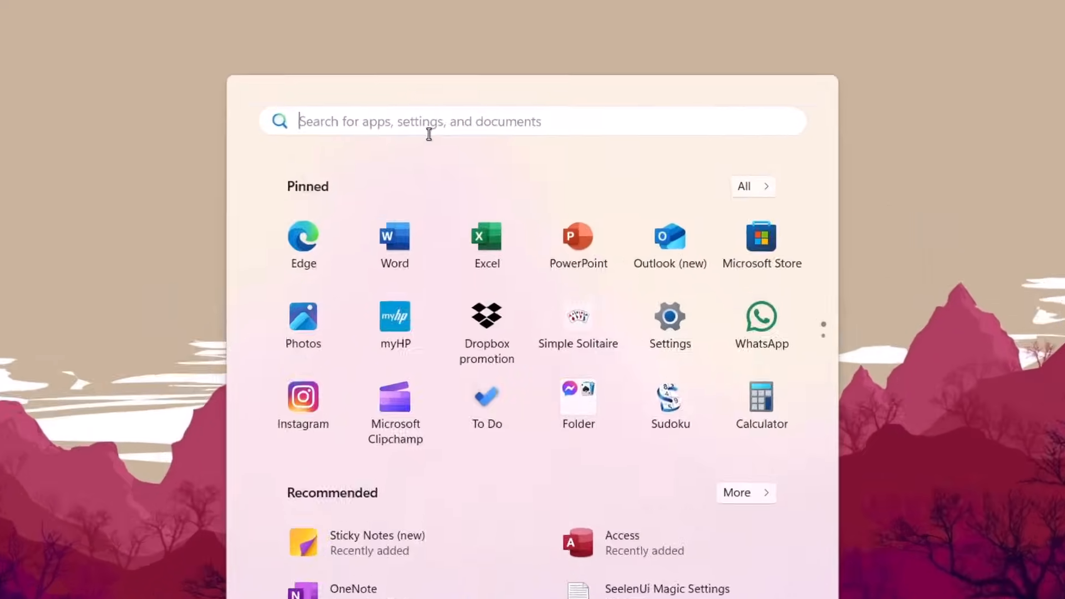
{"action": "type", "text": "seel"}
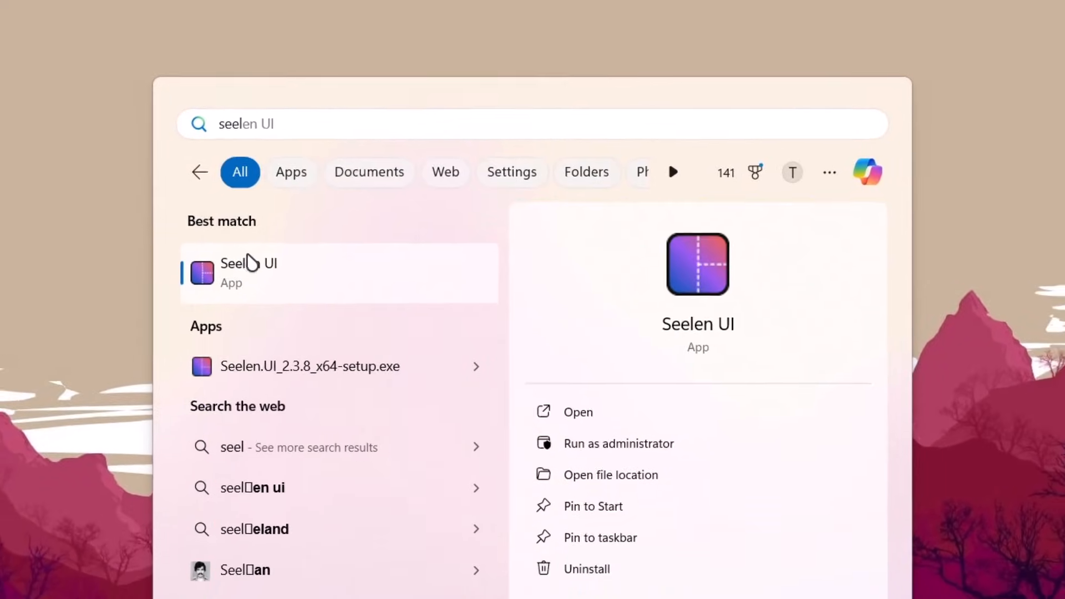
{"action": "left_click", "coordinate": [247, 265]}
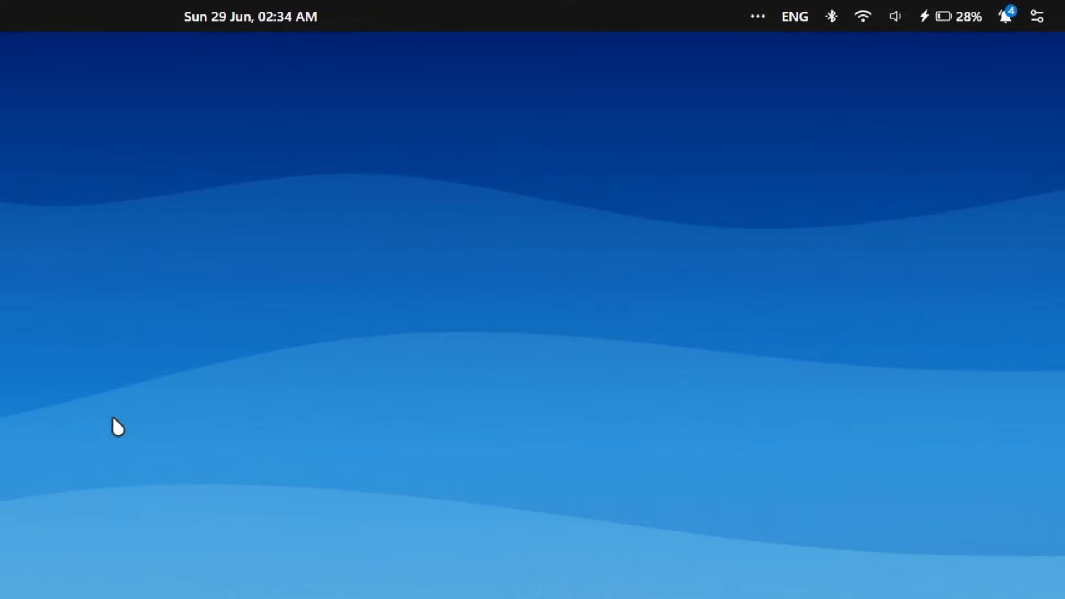
- Open the Seelen UI settings from its system tray entry and show the General settings
{"action": "left_click", "coordinate": [754, 16]}
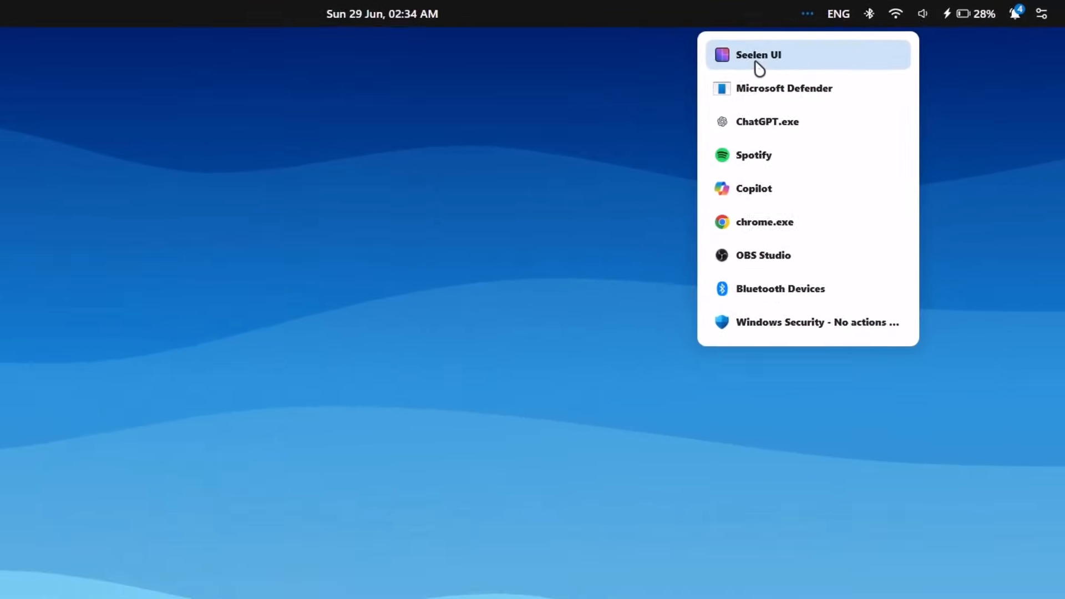
{"action": "right_click", "coordinate": [757, 62]}
{"action": "left_click", "coordinate": [863, 28]}
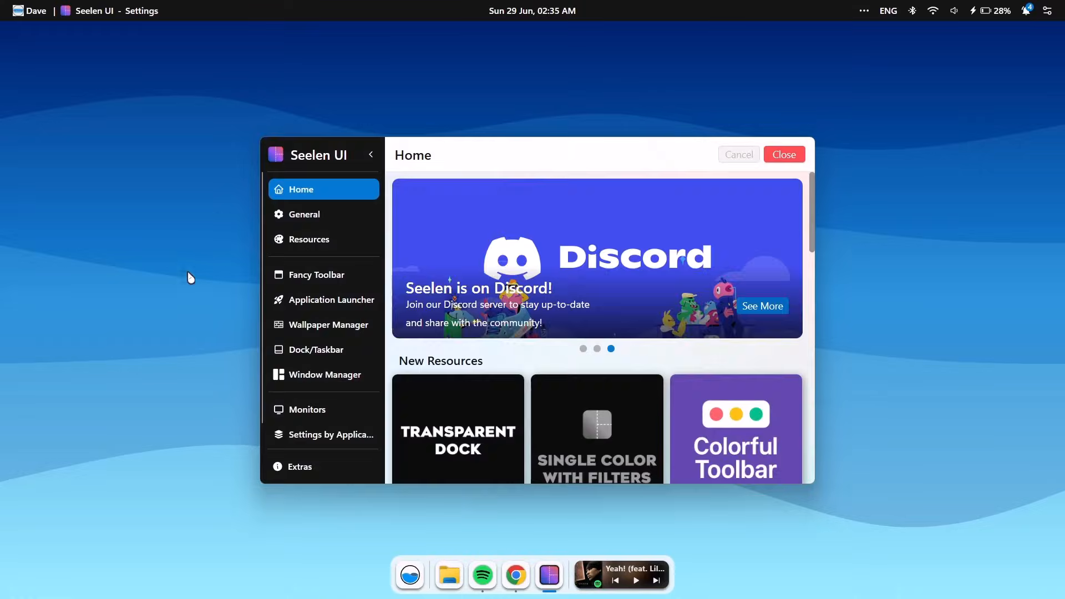
{"action": "left_click", "coordinate": [308, 216]}
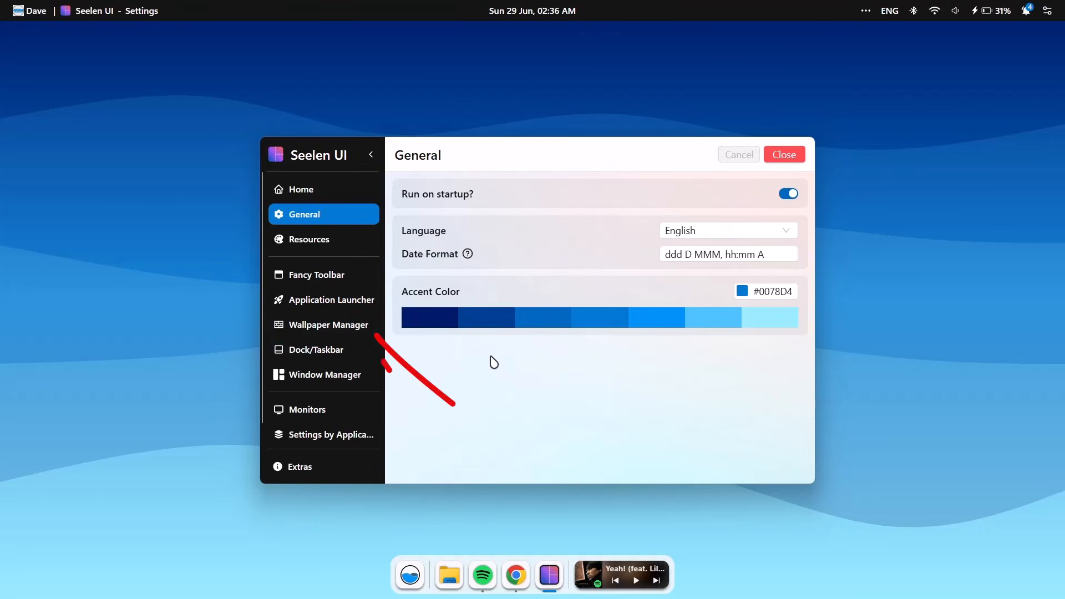
- Add the star-wars-lightsaber-glowing-blade-desktop-wallpaper image from Downloads to the Wallpaper Manager, save, and reposition the settings window
{"action": "left_click", "coordinate": [317, 326]}
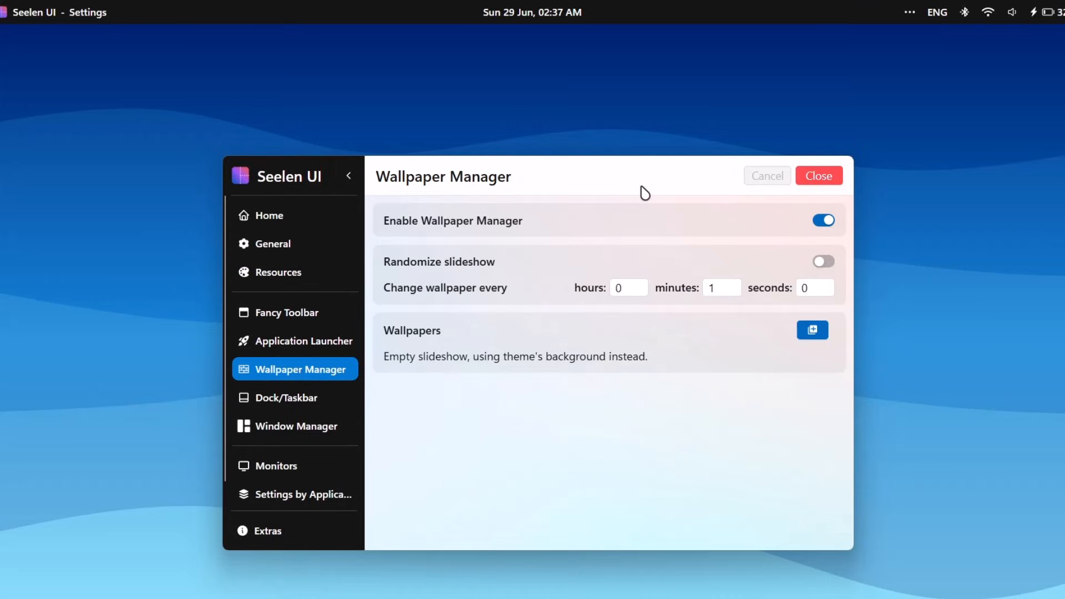
{"action": "left_click", "coordinate": [810, 333]}
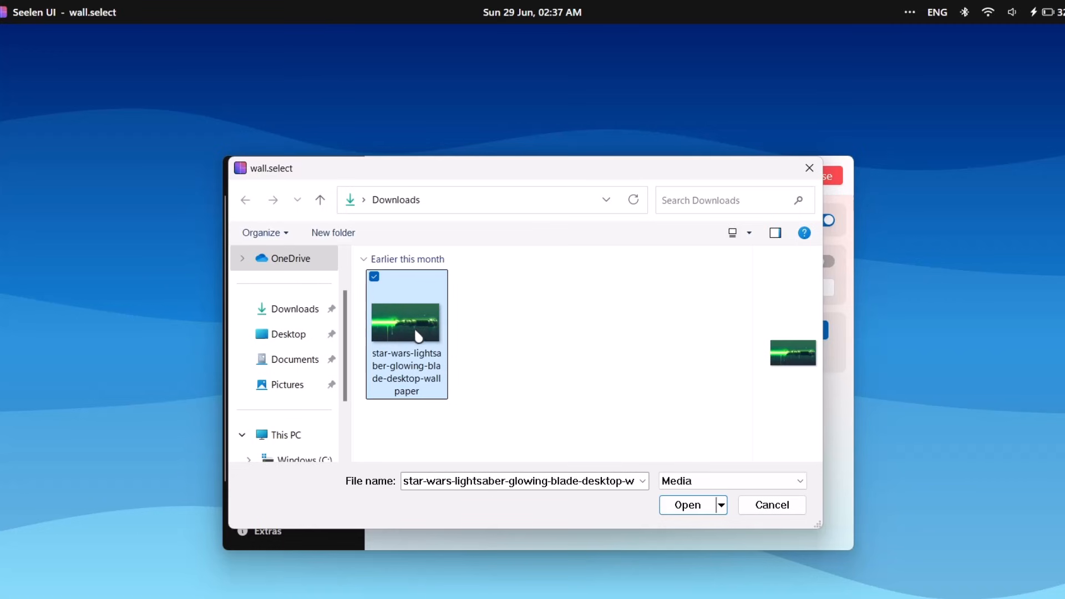
{"action": "left_click", "coordinate": [675, 503]}
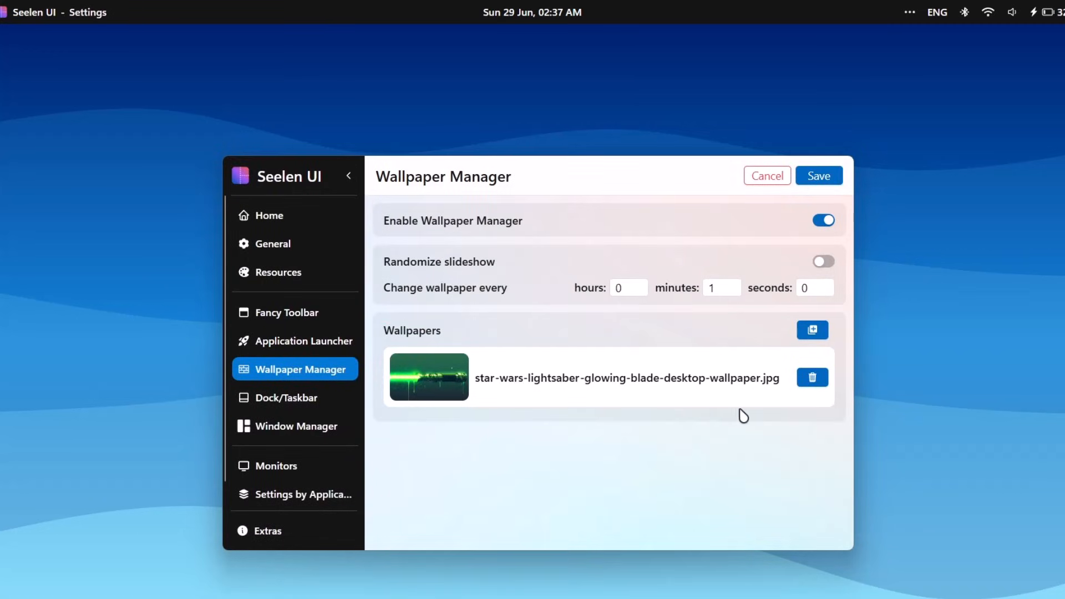
{"action": "left_click", "coordinate": [820, 176]}
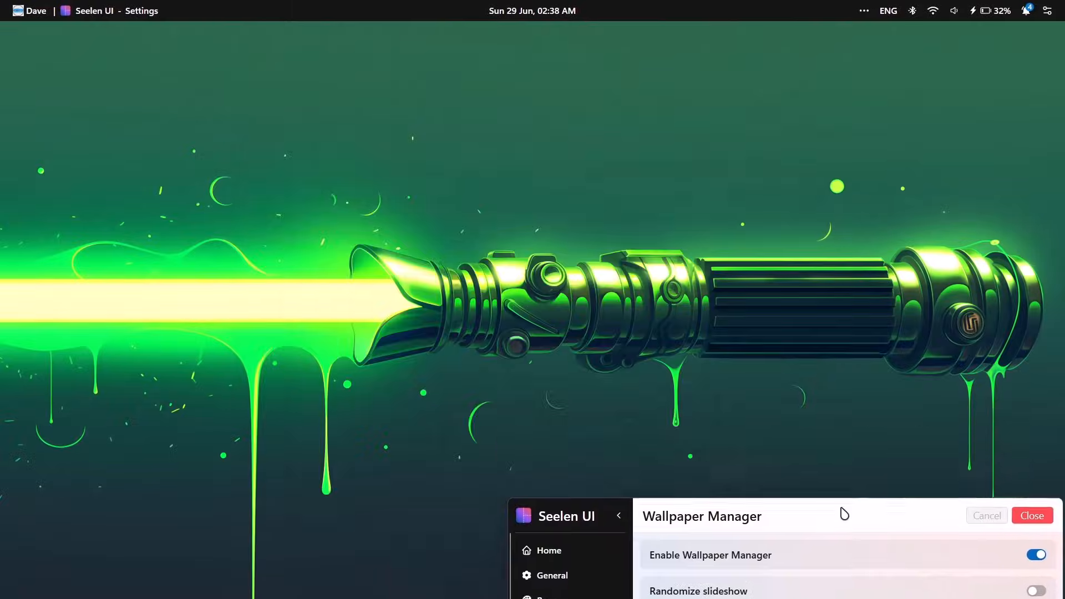
{"action": "left_click_drag", "start_coordinate": [844, 514], "coordinate": [612, 110]}
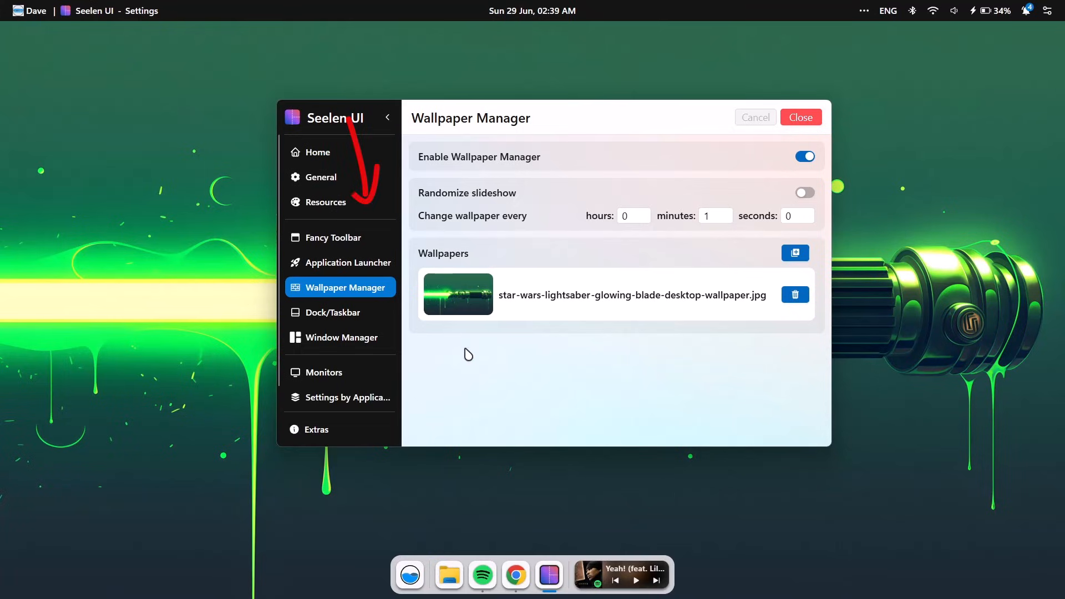
- Open the online theme catalogue linked from the Themes resources and browse the available themes
{"action": "left_click", "coordinate": [349, 204]}
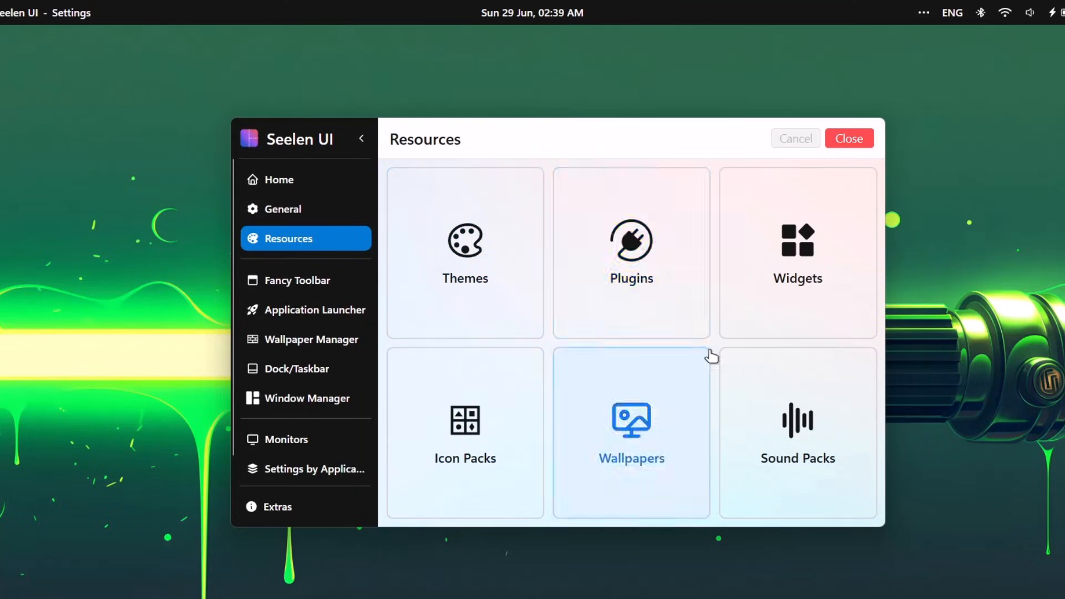
{"action": "left_click", "coordinate": [500, 238]}
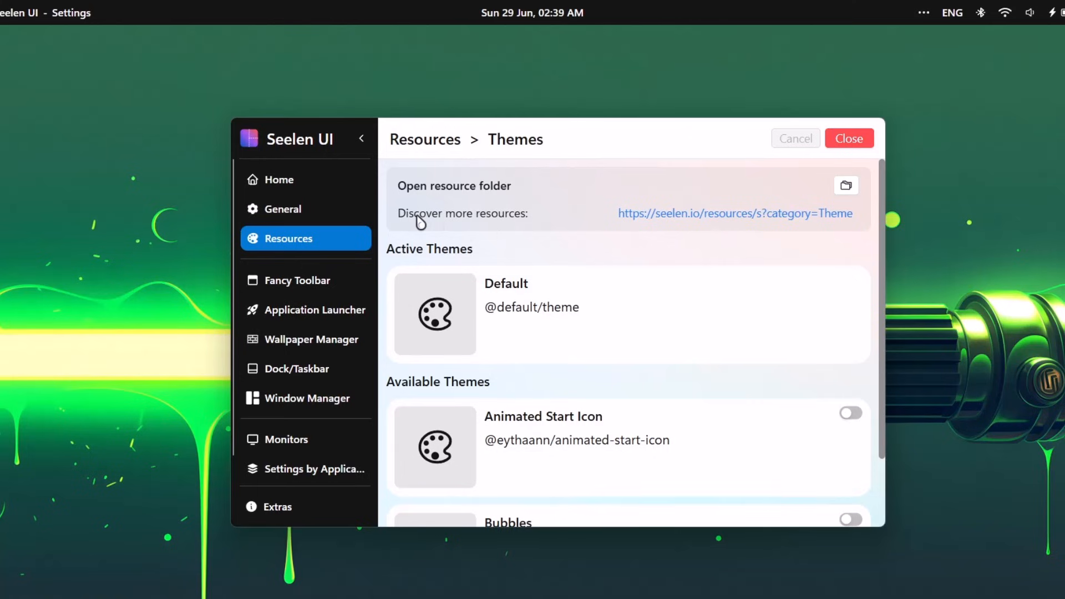
{"action": "left_click", "coordinate": [680, 218]}
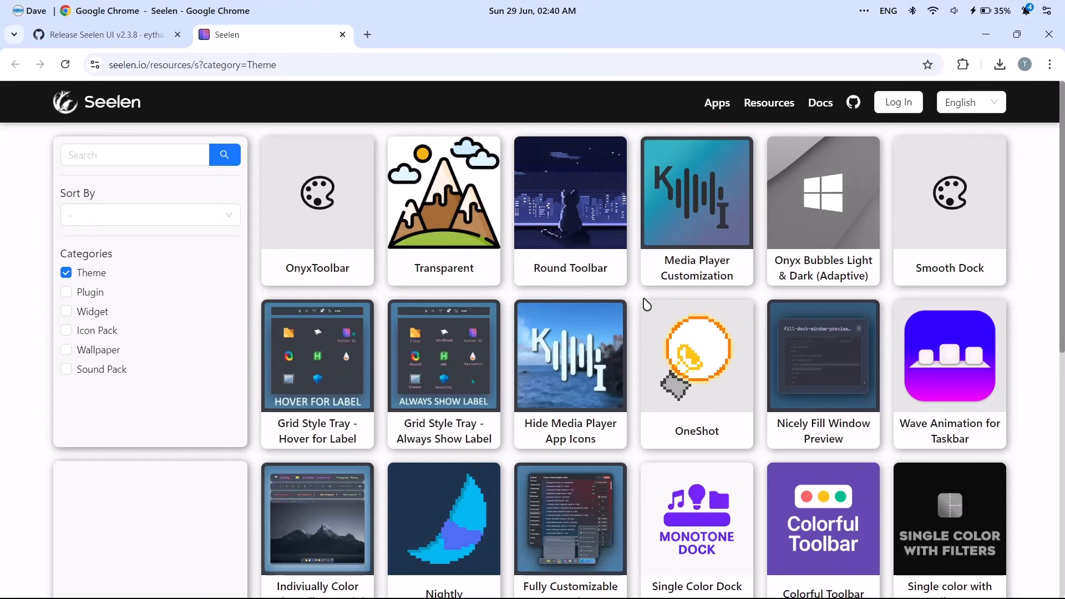
{"action": "scroll", "coordinate": [647, 305], "scroll_direction": "down", "scroll_amount": 5}
{"action": "scroll", "coordinate": [659, 306], "scroll_direction": "up", "scroll_amount": 5}
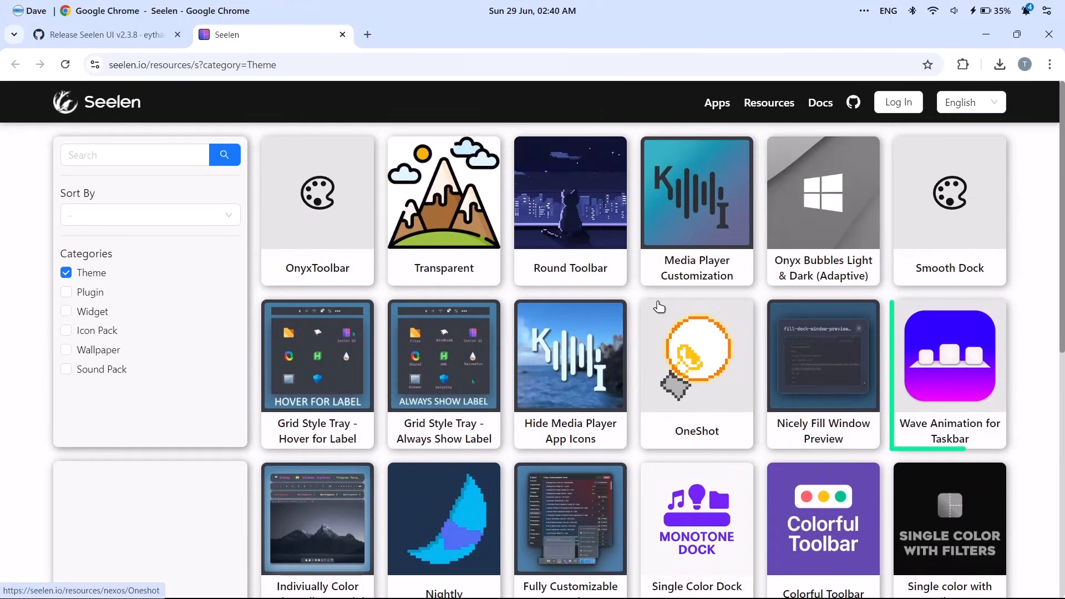
- Download the Wave Animation for Taskbar theme, let the site open it in Seelen UI, and enable it
{"action": "left_click", "coordinate": [952, 360]}
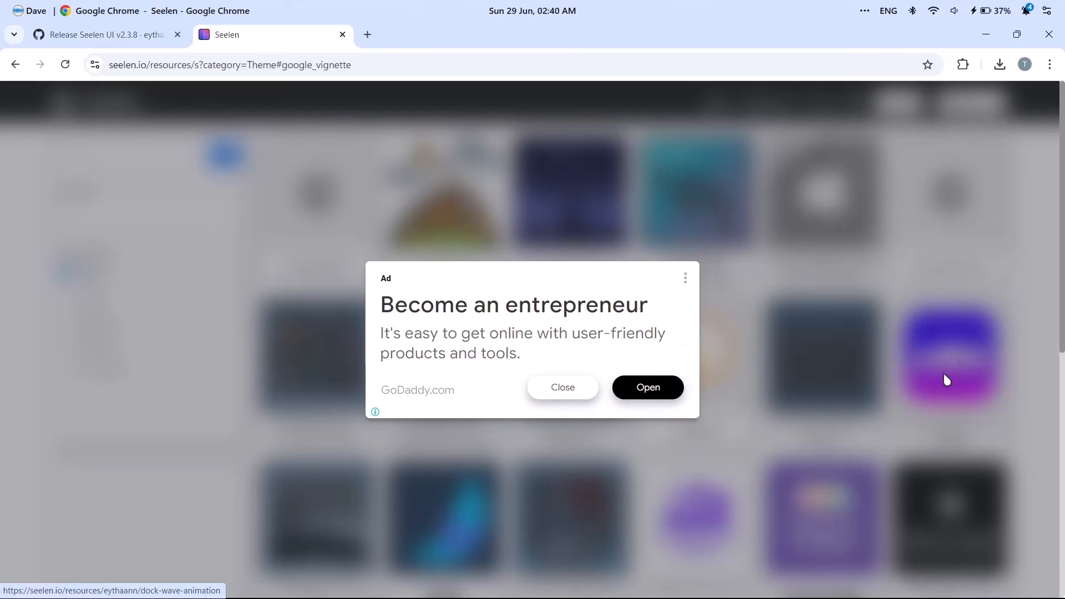
{"action": "left_click", "coordinate": [561, 386]}
{"action": "left_click", "coordinate": [119, 442]}
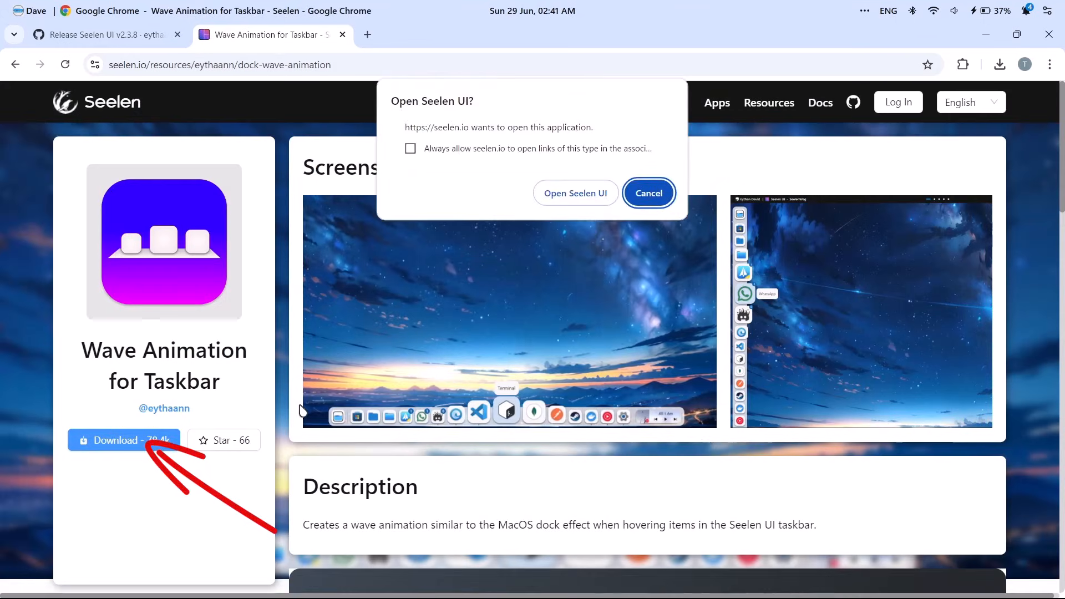
{"action": "left_click", "coordinate": [569, 205]}
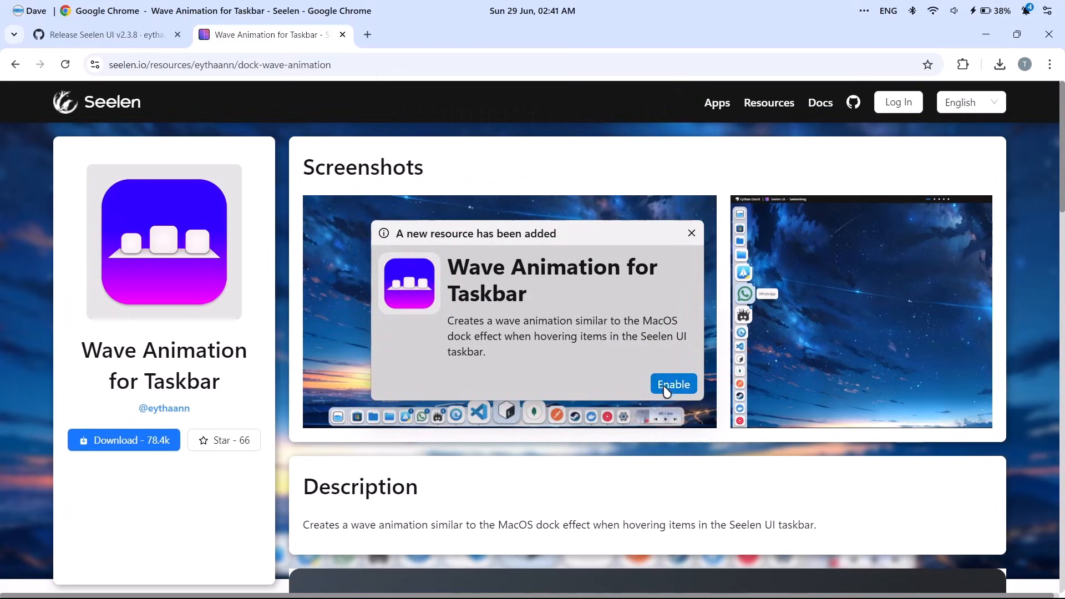
{"action": "left_click", "coordinate": [674, 384]}
- Minimize Chrome, set the Wave Animation for Taskbar theme's dock item zoomed size to 100 px, and save
{"action": "left_click", "coordinate": [985, 34]}
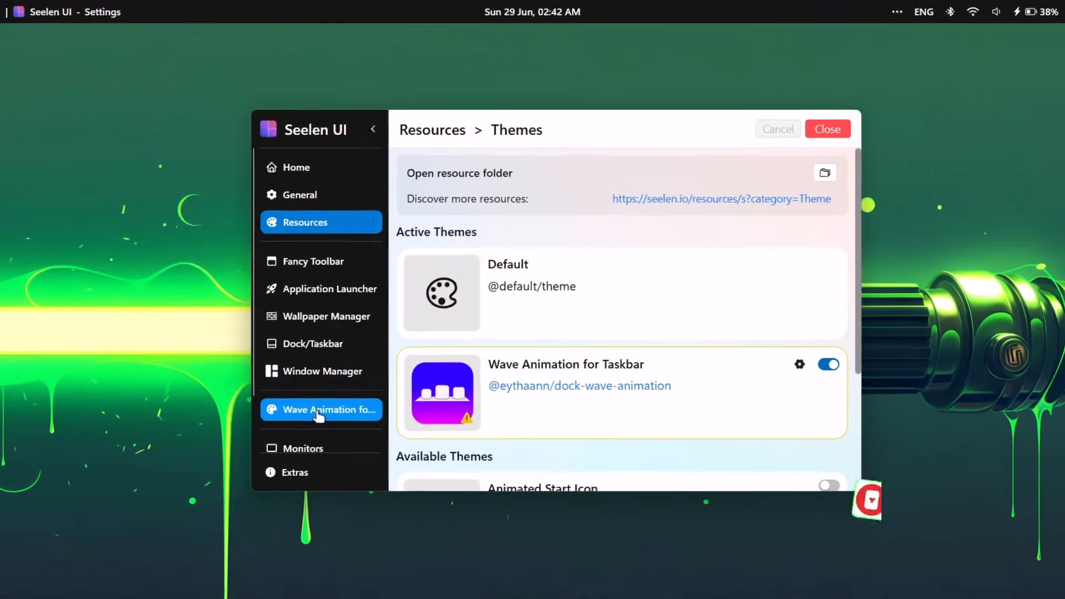
{"action": "left_click", "coordinate": [338, 375]}
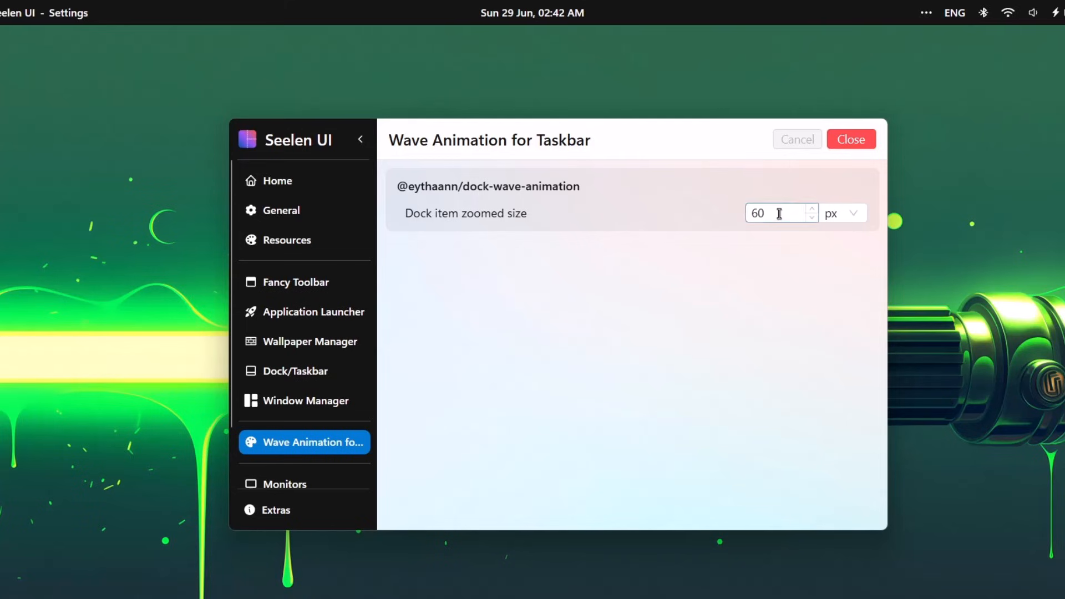
{"action": "left_click_drag", "start_coordinate": [780, 215], "coordinate": [735, 217]}
{"action": "type", "text": "100"}
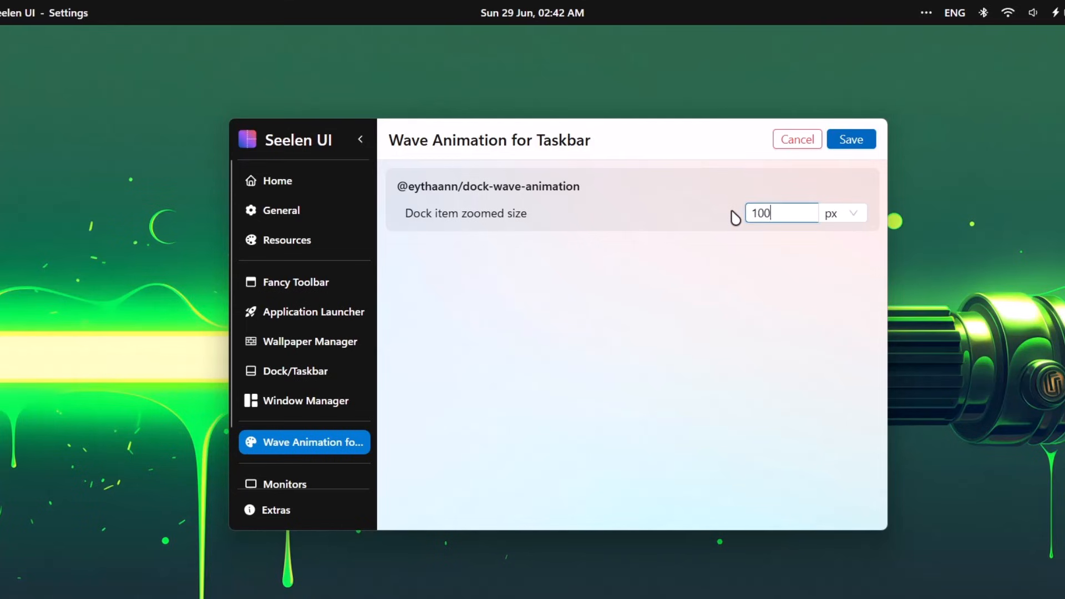
{"action": "left_click", "coordinate": [852, 139]}
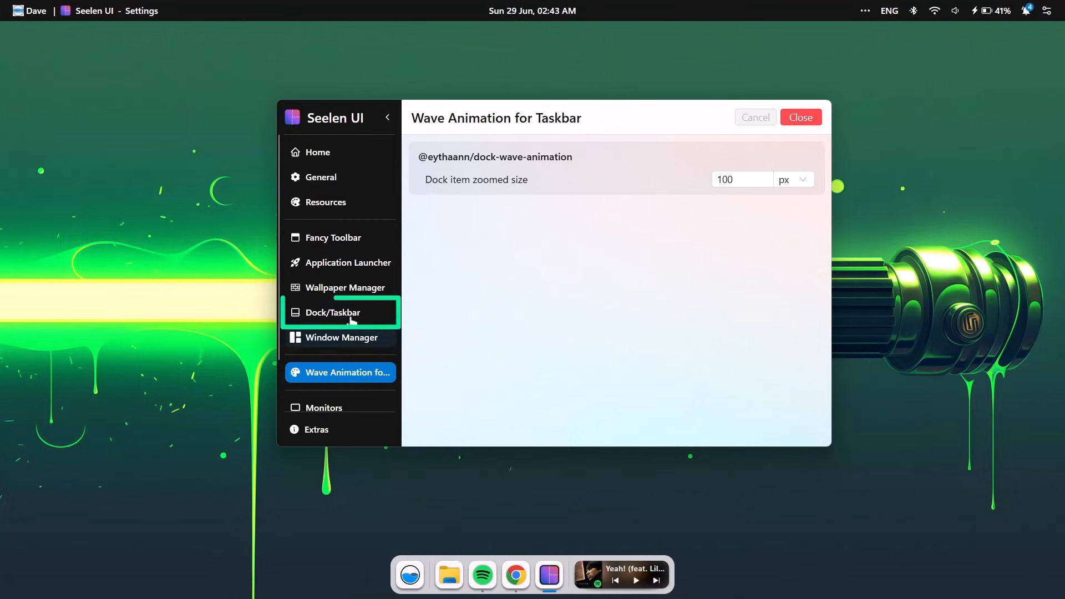
- In the Dock/Taskbar settings, try the dock on the right edge of the desktop and on the left edge, saving each position
{"action": "left_click", "coordinate": [345, 314]}
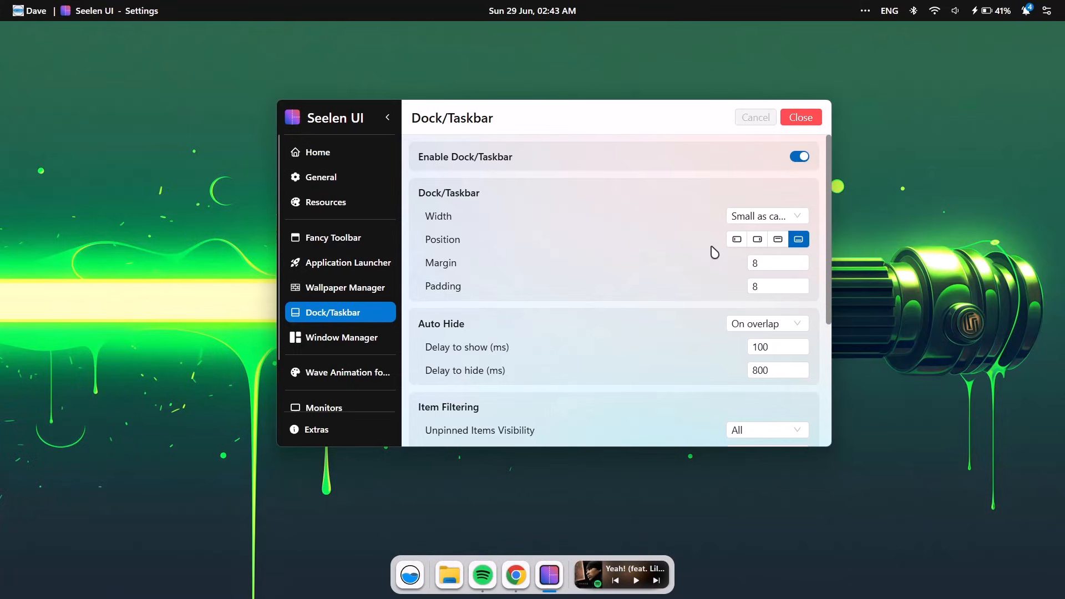
{"action": "left_click", "coordinate": [757, 241]}
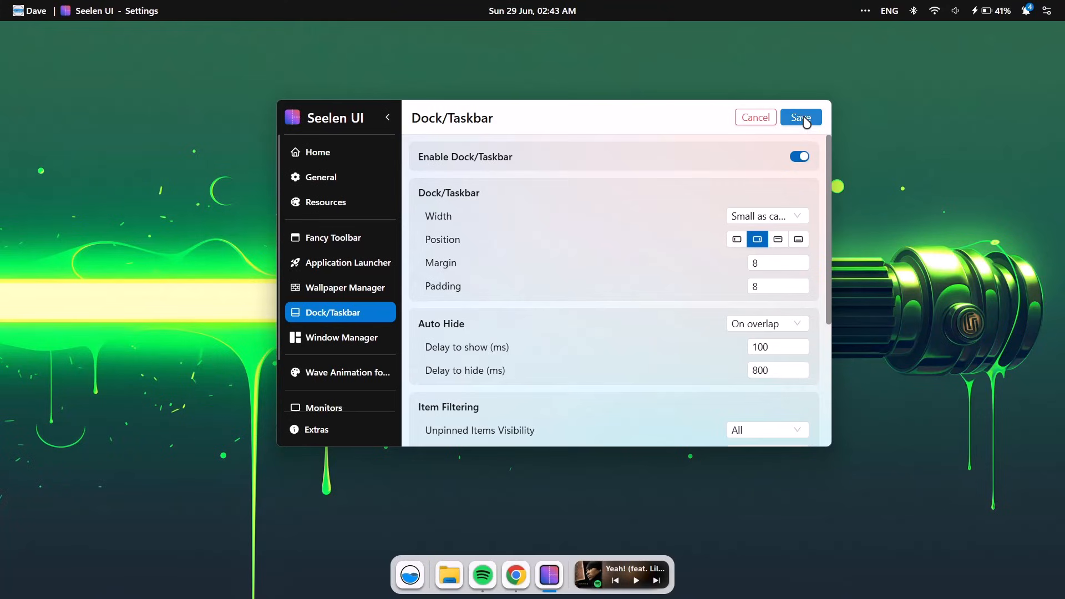
{"action": "left_click", "coordinate": [801, 118]}
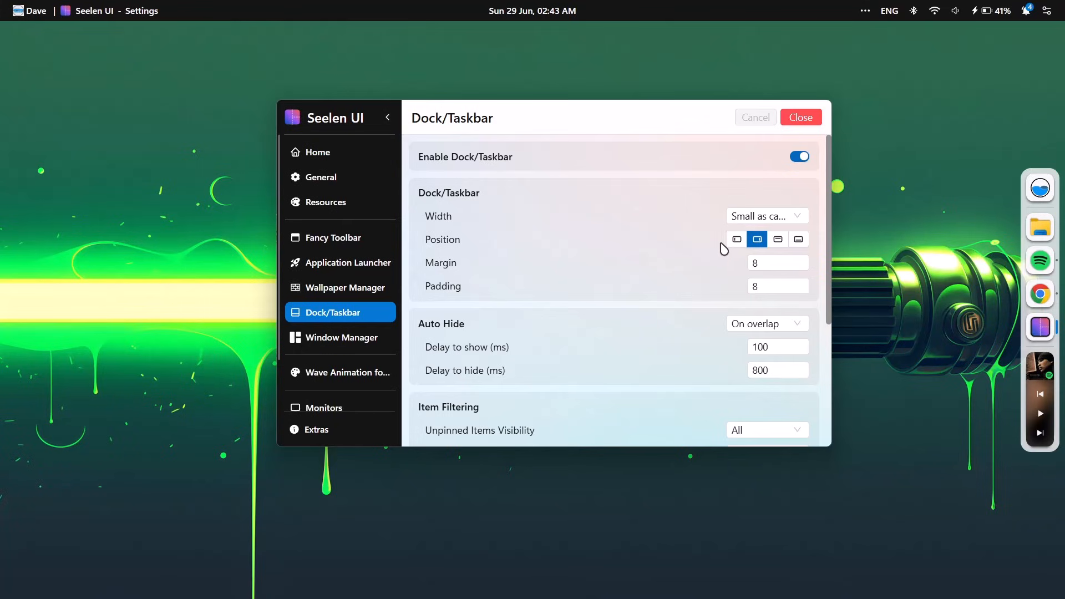
{"action": "left_click", "coordinate": [738, 242]}
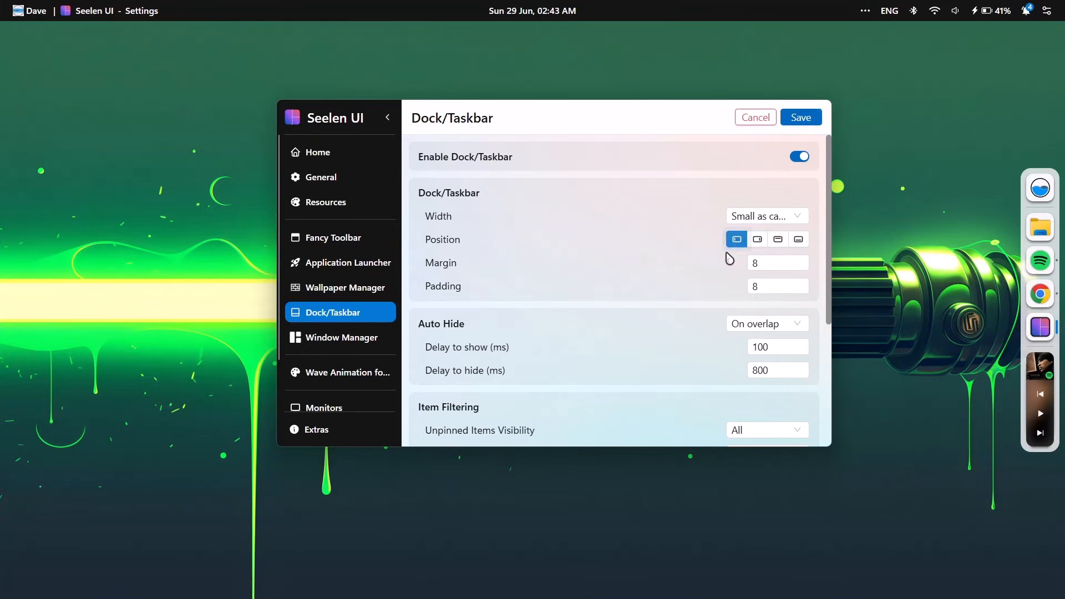
{"action": "left_click", "coordinate": [799, 117]}
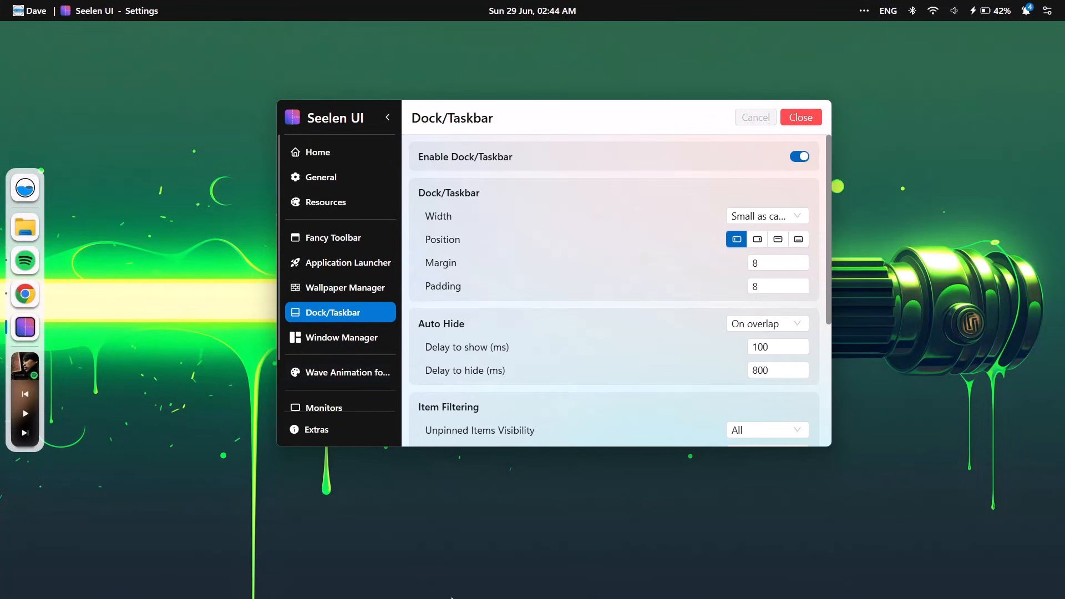
- Set the dock position to the bottom edge of the desktop, save, and look through the remaining Dock/Taskbar options
{"action": "left_click", "coordinate": [798, 241]}
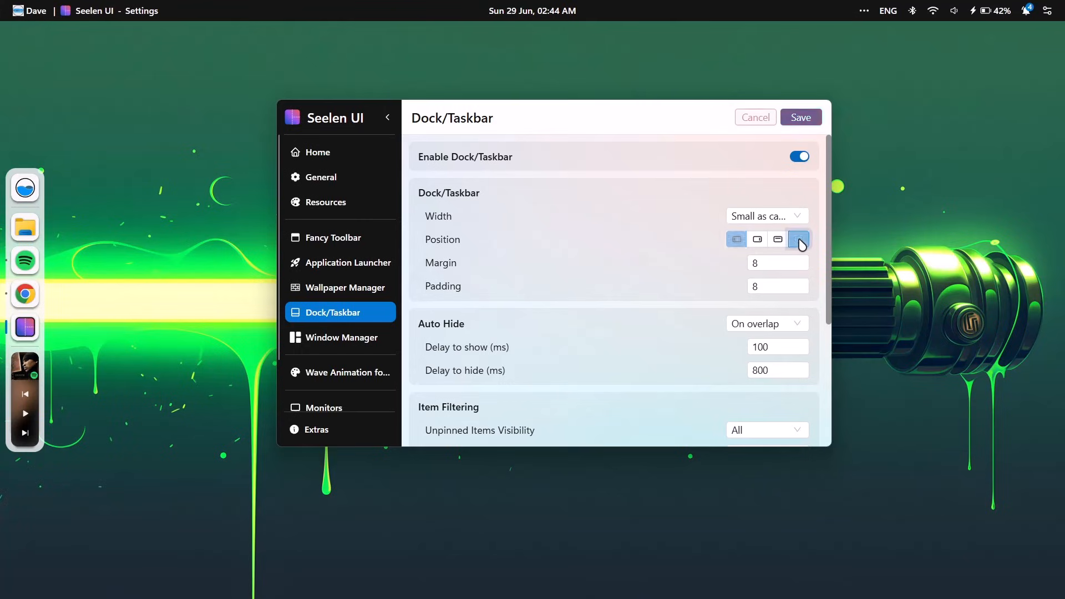
{"action": "left_click", "coordinate": [811, 119]}
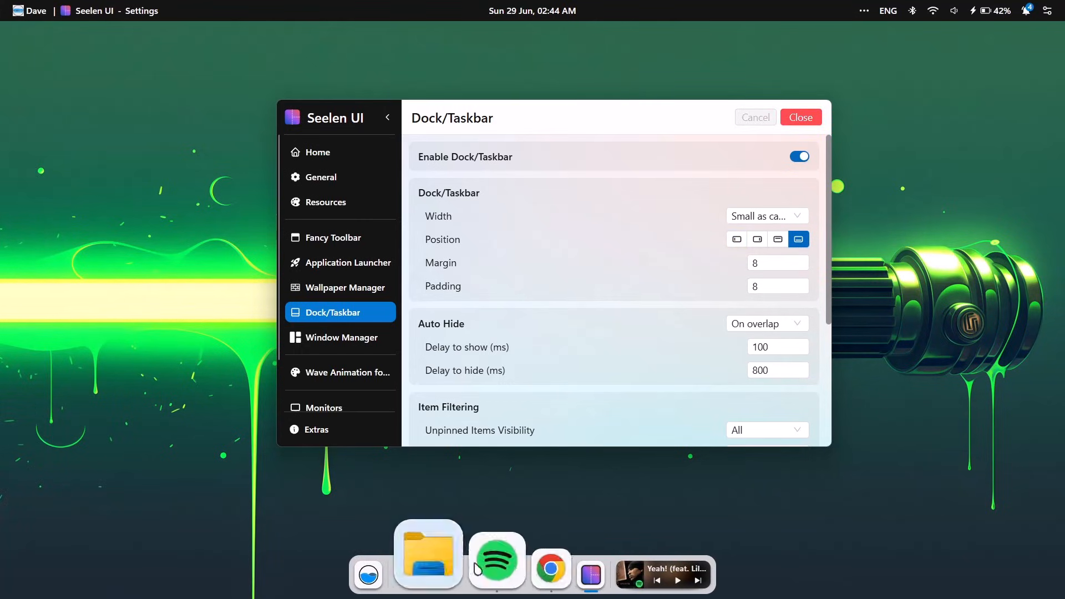
{"action": "scroll", "coordinate": [825, 240], "scroll_direction": "down", "scroll_amount": 3}
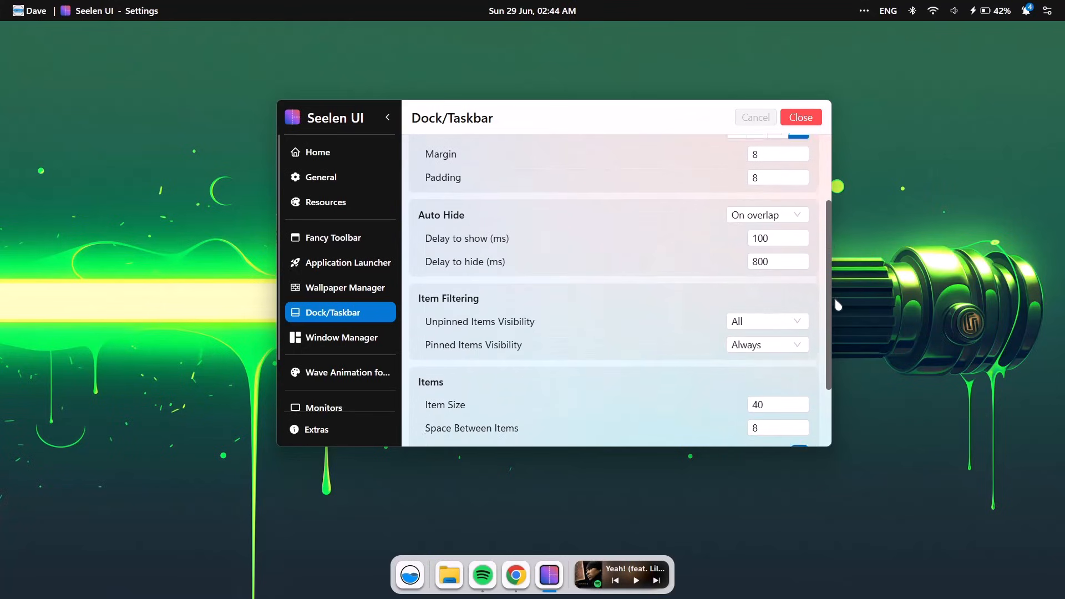
{"action": "scroll", "coordinate": [827, 235], "scroll_direction": "up", "scroll_amount": 3}
{"action": "scroll", "coordinate": [835, 237], "scroll_direction": "down", "scroll_amount": 1}
{"action": "scroll", "coordinate": [828, 226], "scroll_direction": "up", "scroll_amount": 1}
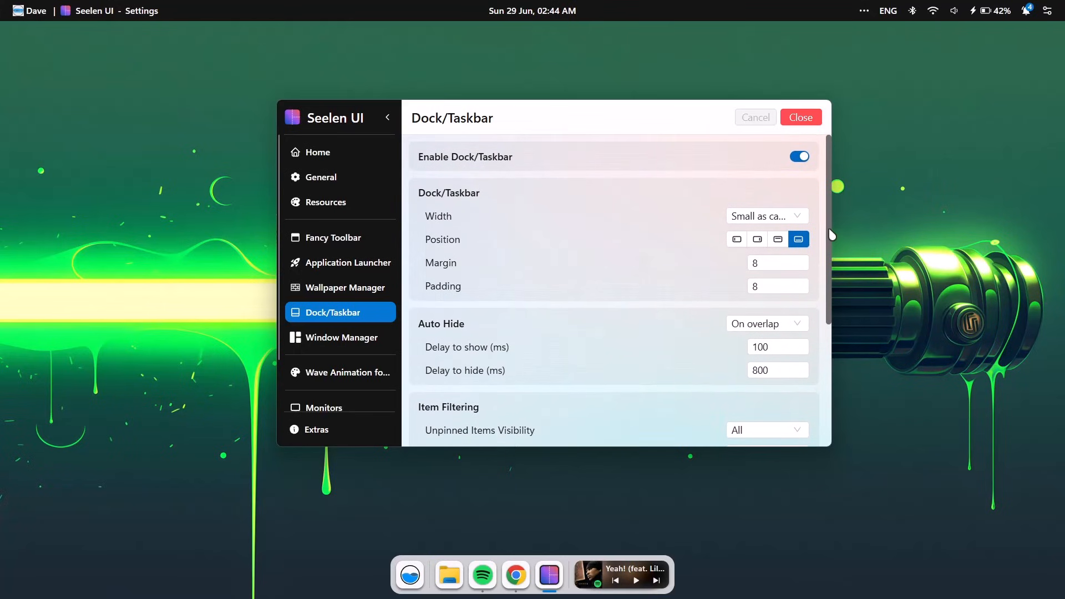
- Switch to Chrome, filter the Seelen resources by Theme, and open the Round Toolbar theme page
{"action": "left_click", "coordinate": [504, 580]}
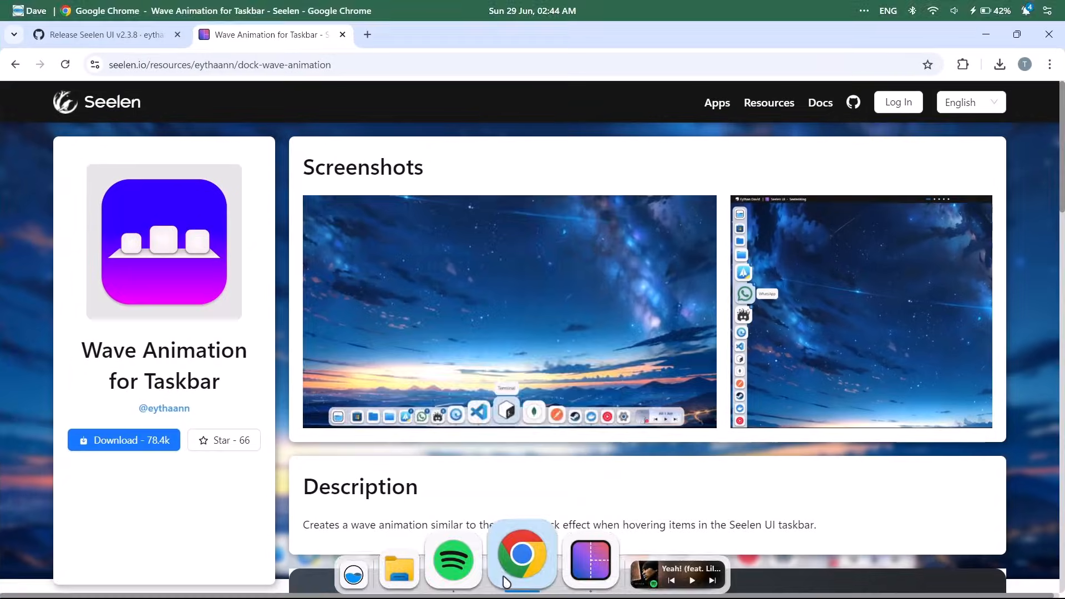
{"action": "left_click", "coordinate": [775, 110]}
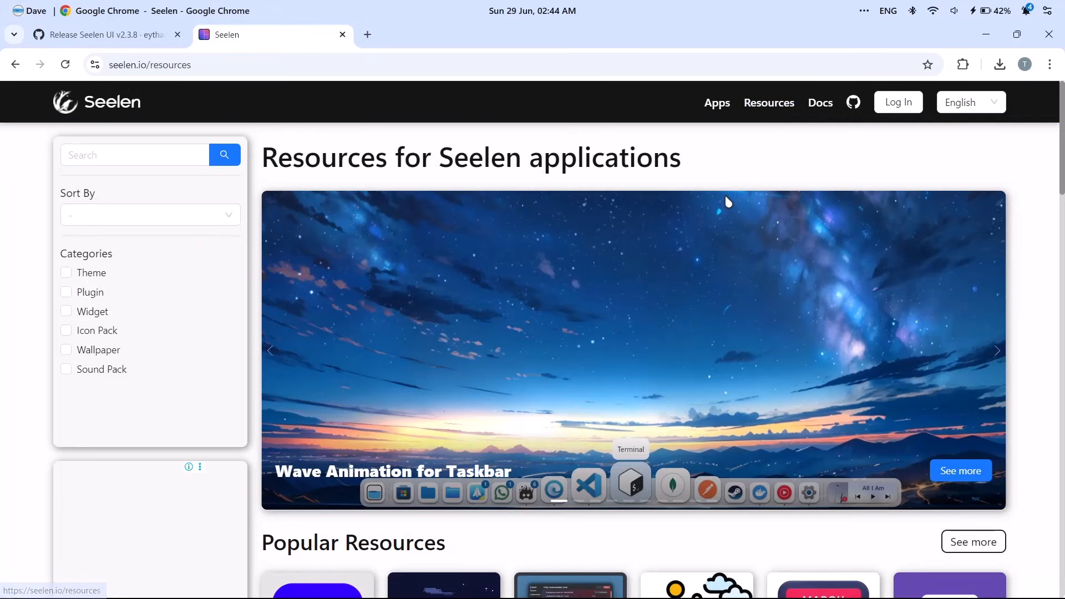
{"action": "left_click", "coordinate": [66, 272]}
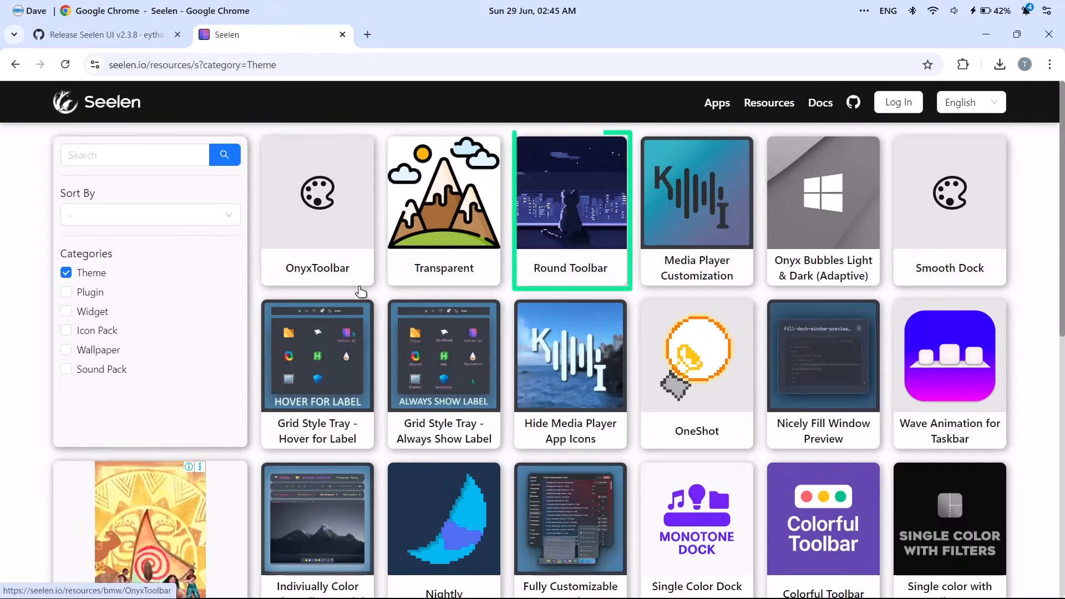
{"action": "left_click", "coordinate": [581, 233]}
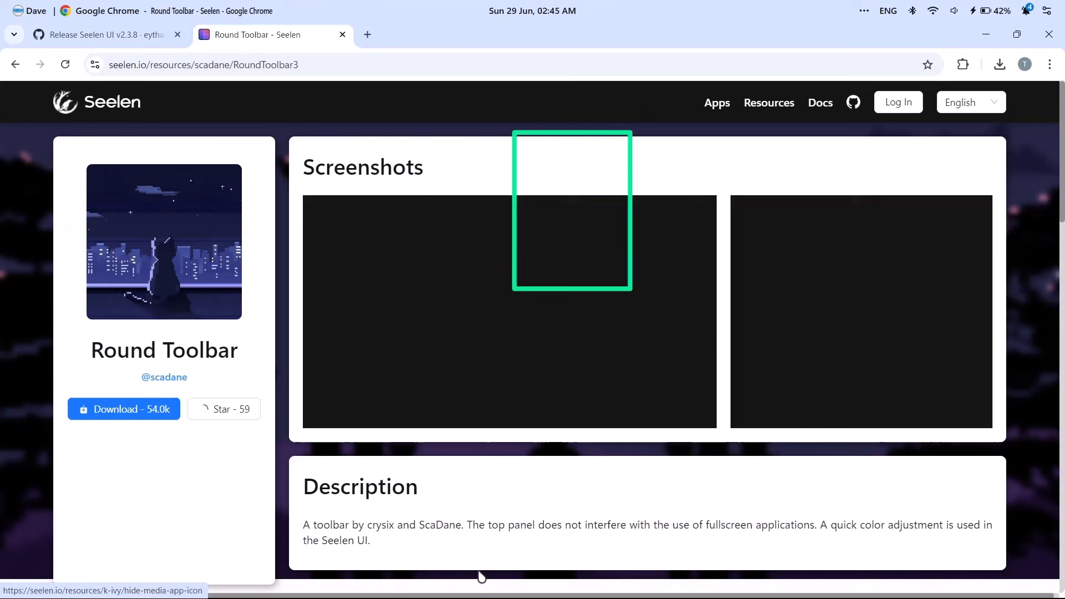
- Download the Round Toolbar theme, let the site open it in Seelen UI, enable it, and minimize the browser
{"action": "left_click", "coordinate": [99, 411]}
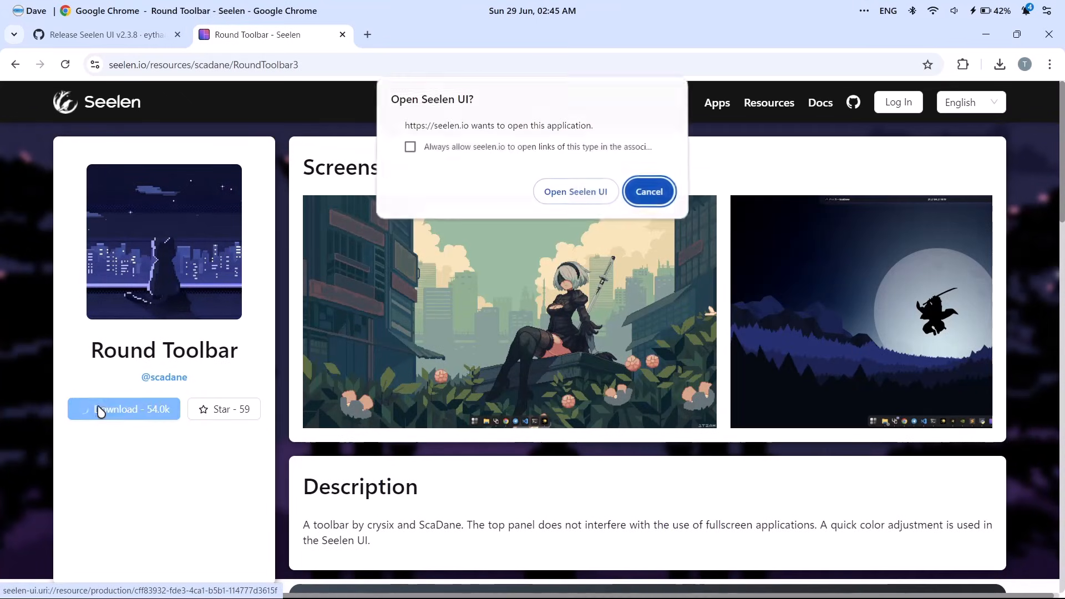
{"action": "left_click", "coordinate": [571, 197]}
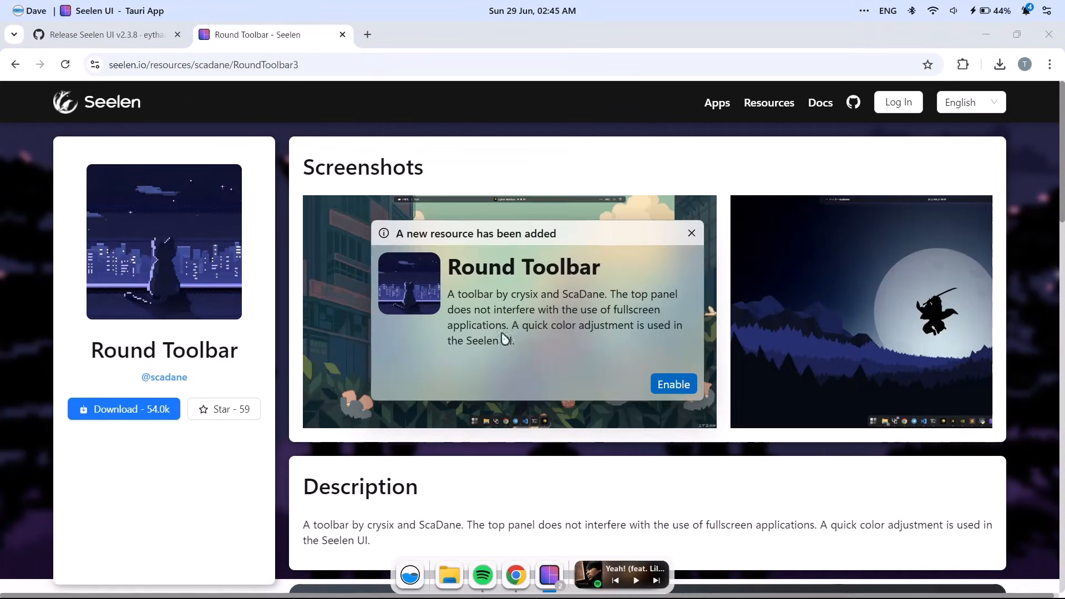
{"action": "left_click", "coordinate": [675, 385]}
{"action": "left_click", "coordinate": [983, 40]}
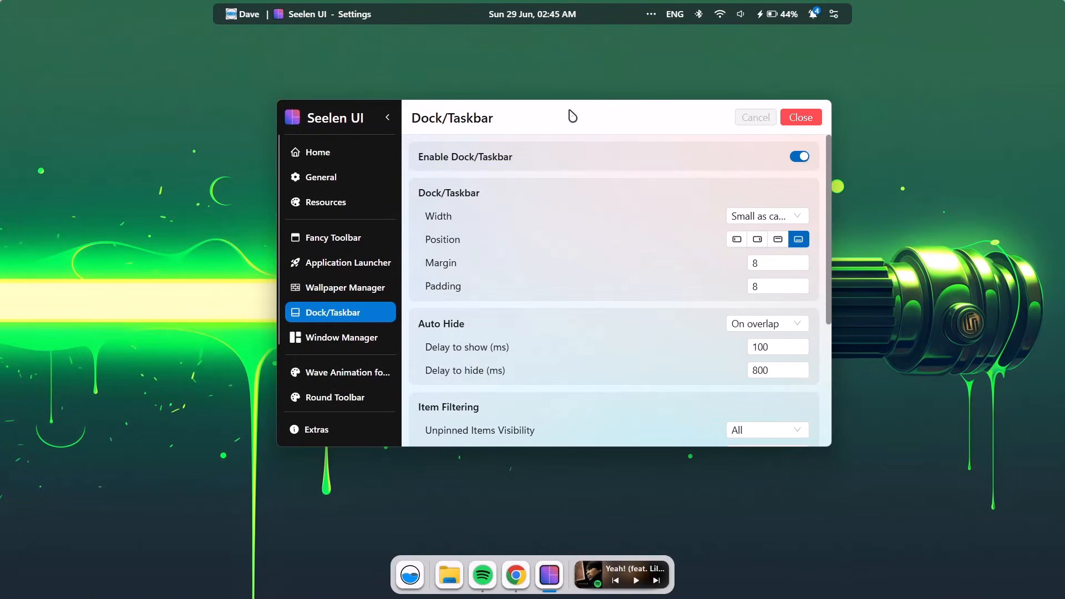
- Move the settings window lower and examine the rounded toolbar's calendar, volume and quick settings pop-ups
{"action": "left_click_drag", "start_coordinate": [573, 114], "coordinate": [572, 146]}
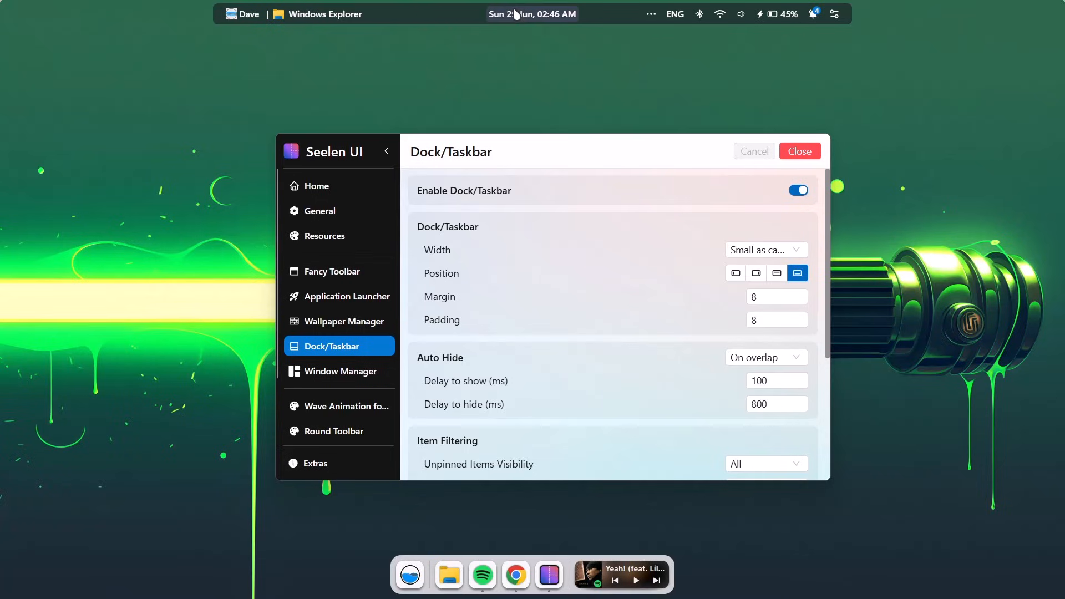
{"action": "left_click", "coordinate": [533, 14]}
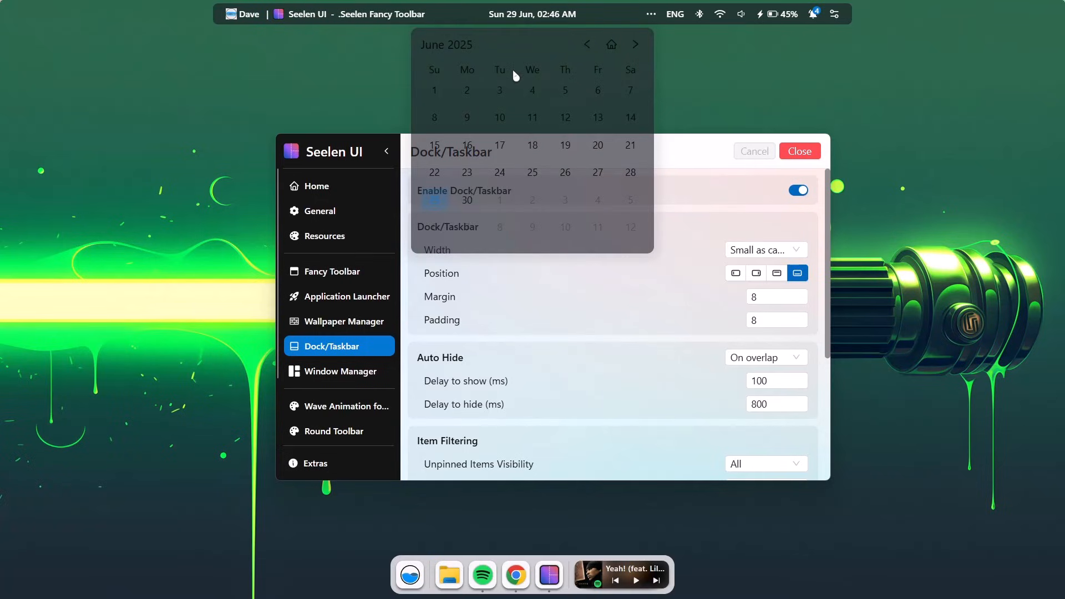
{"action": "left_click", "coordinate": [656, 19]}
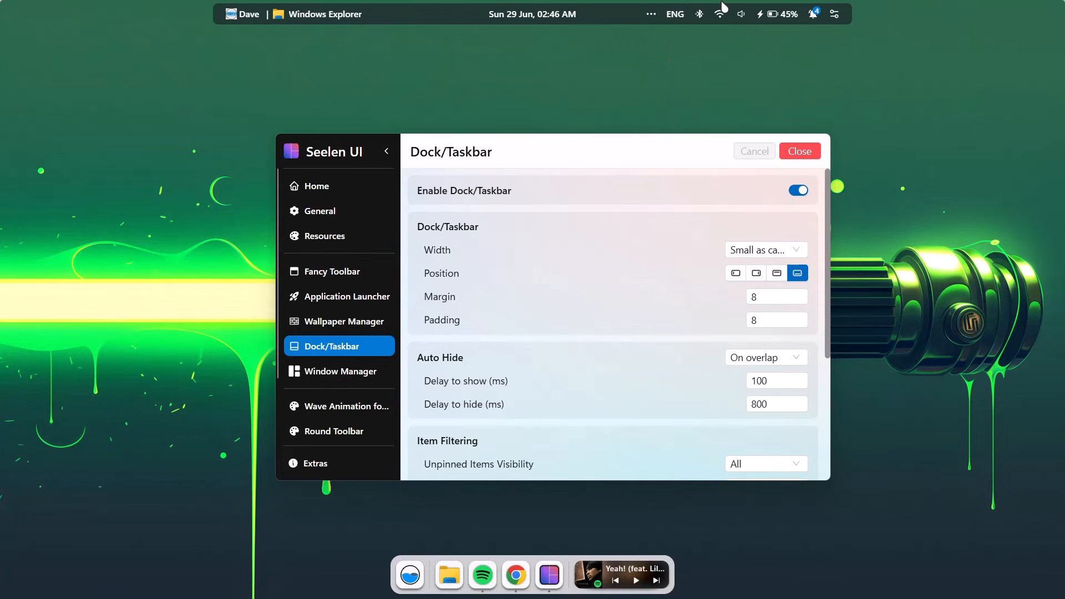
{"action": "left_click", "coordinate": [739, 15]}
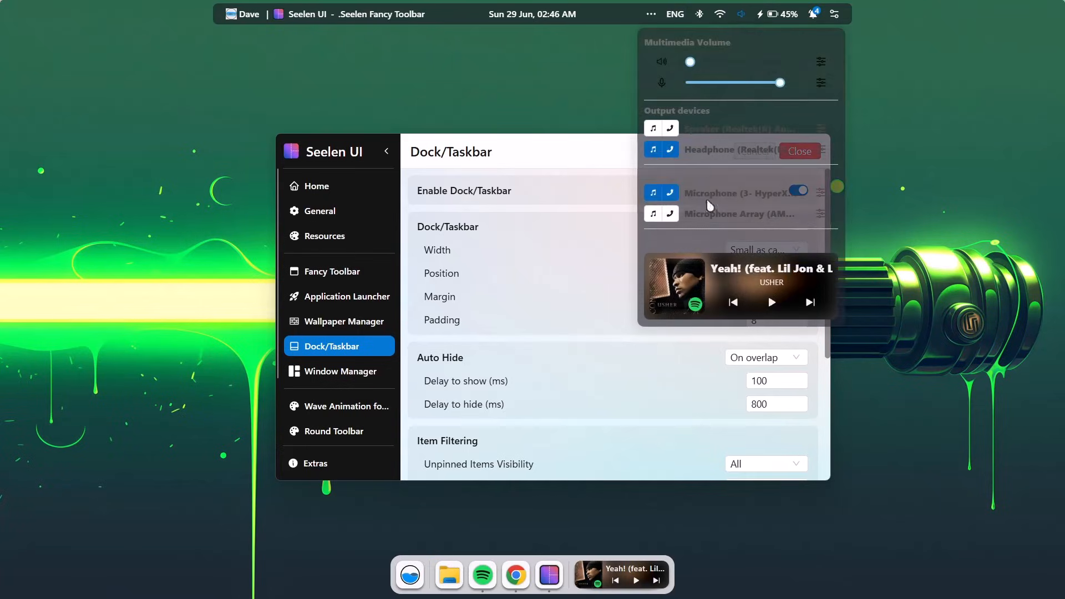
{"action": "left_click", "coordinate": [598, 64]}
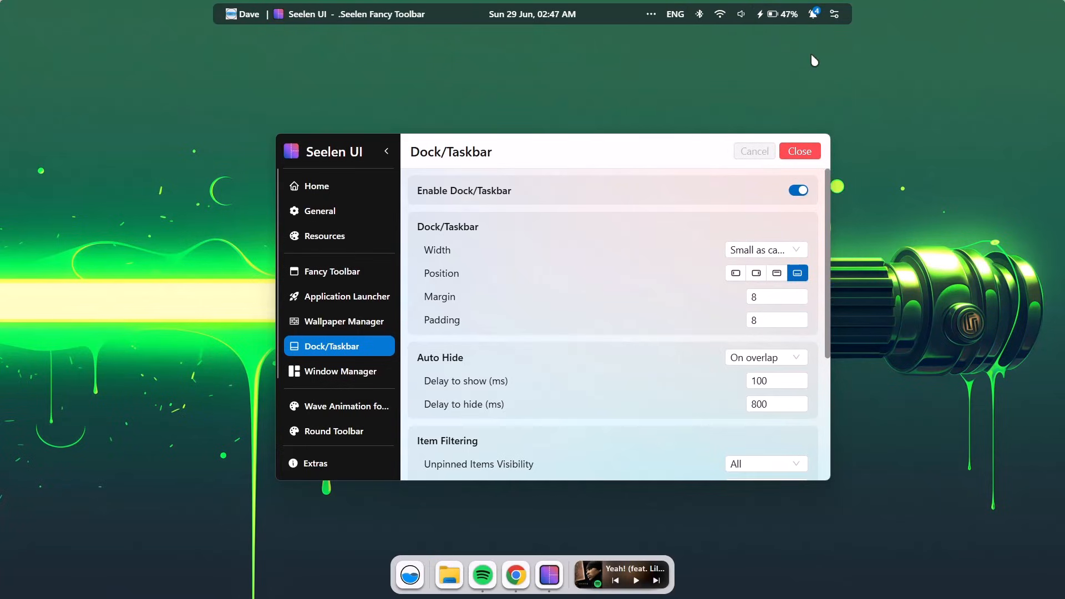
{"action": "left_click", "coordinate": [834, 14]}
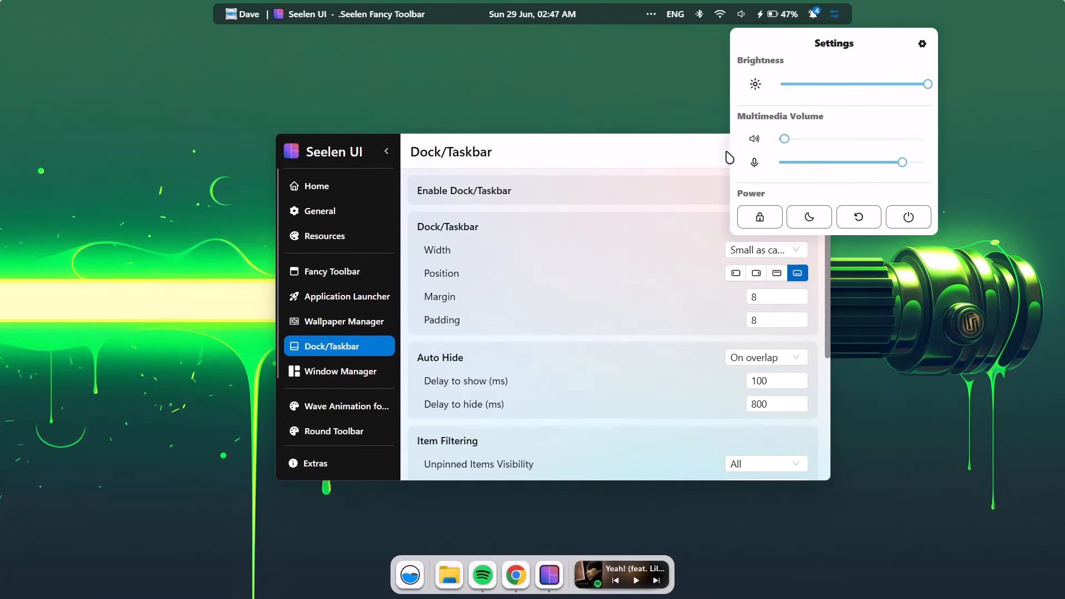